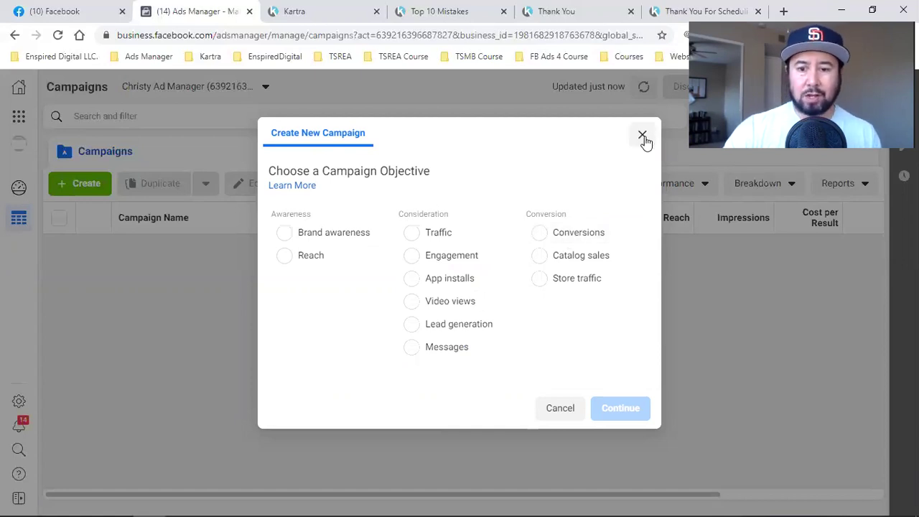
# Step: Dismiss the campaign objective dialog, switch to the Facebook feed and examine the sponsored Vimeo Create ad
pyautogui.click(642, 136)
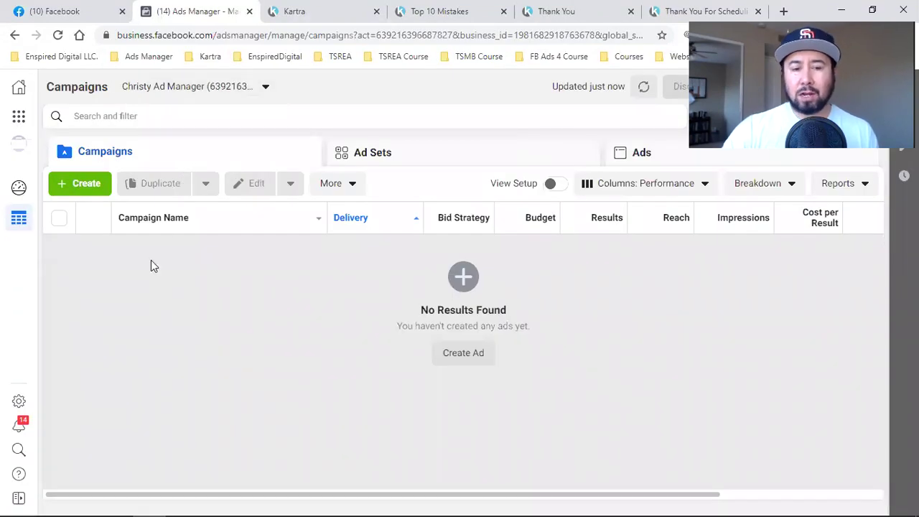
pyautogui.click(63, 8)
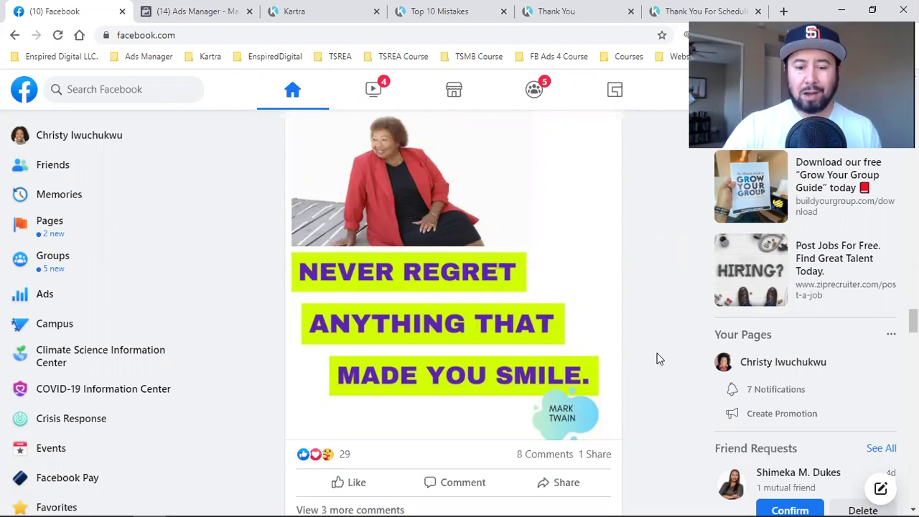
pyautogui.scroll(-5, 659, 359)
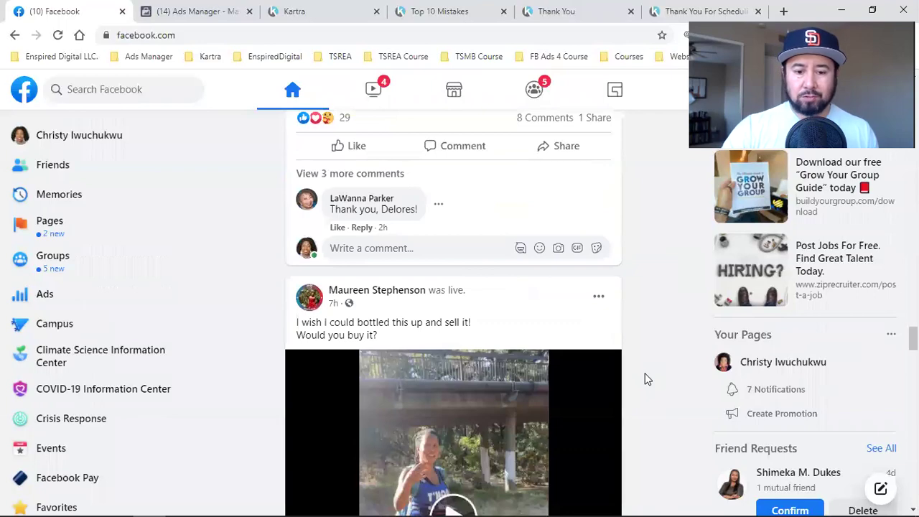
pyautogui.scroll(-10, 644, 379)
pyautogui.scroll(-8, 644, 379)
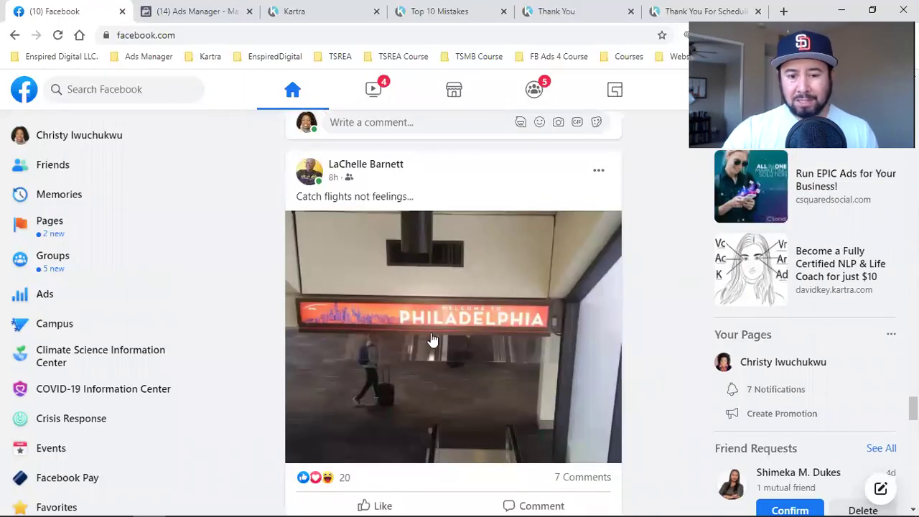
pyautogui.scroll(-8, 433, 340)
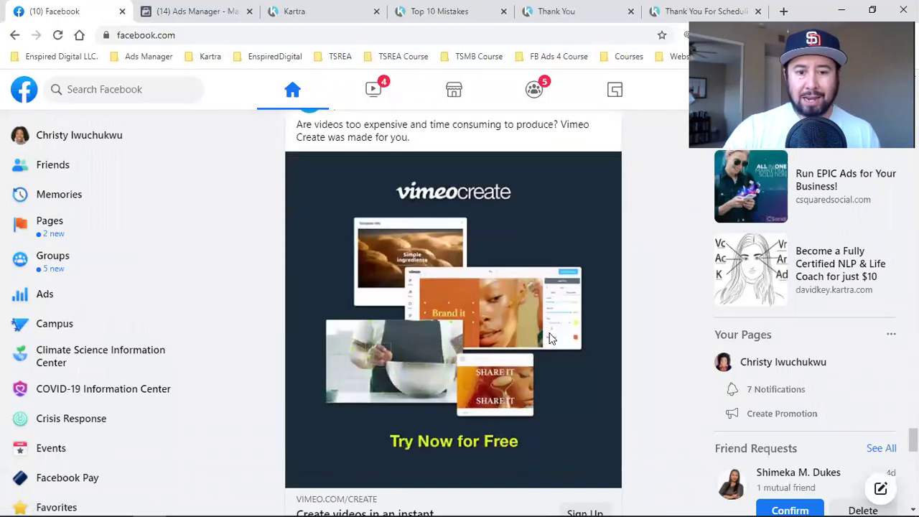
pyautogui.scroll(2, 550, 339)
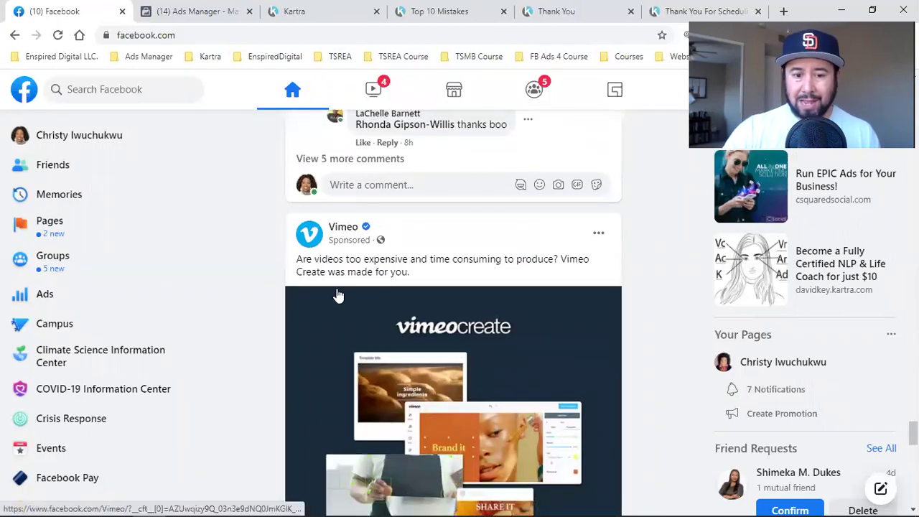
pyautogui.scroll(-3, 525, 297)
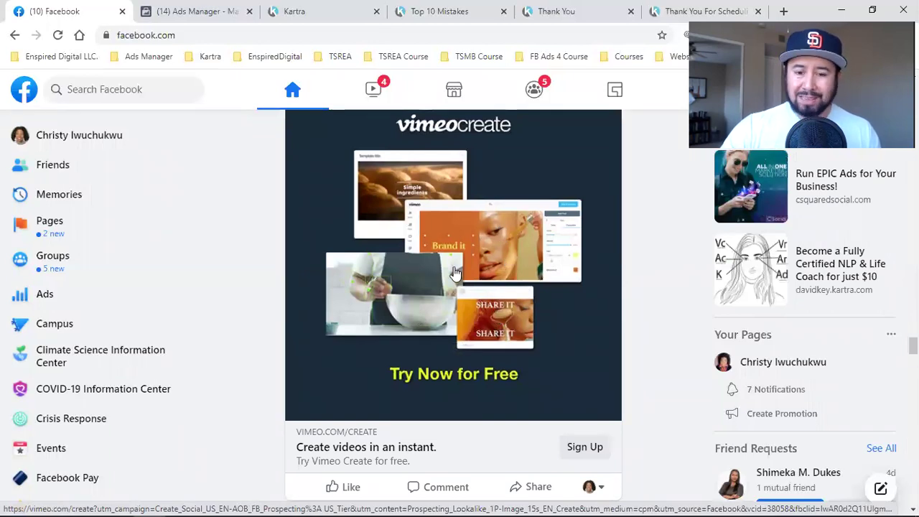
pyautogui.scroll(1, 454, 273)
# Step: Browse further down the feed to the sponsored anti-funnel.com ad and examine its image and headline
pyautogui.scroll(-10, 478, 339)
pyautogui.scroll(-15, 476, 342)
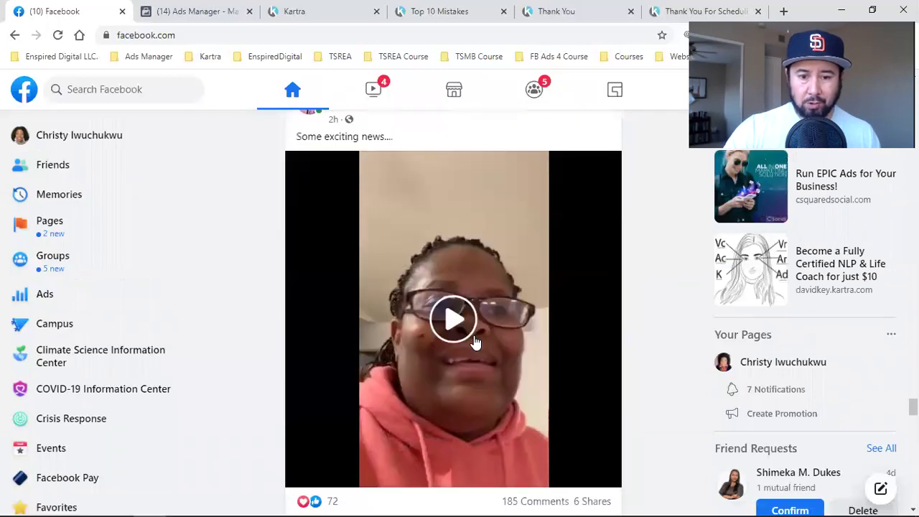
pyautogui.scroll(-1, 475, 343)
pyautogui.scroll(-5, 475, 343)
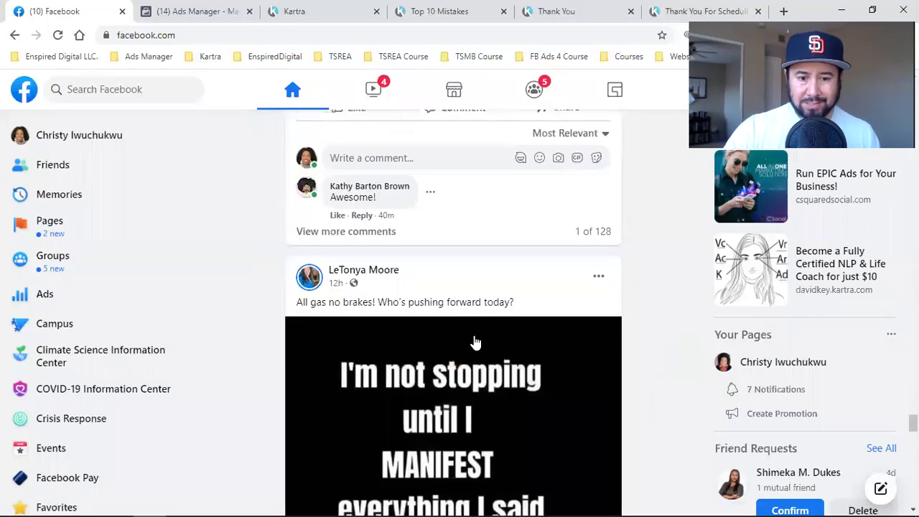
pyautogui.scroll(-10, 475, 343)
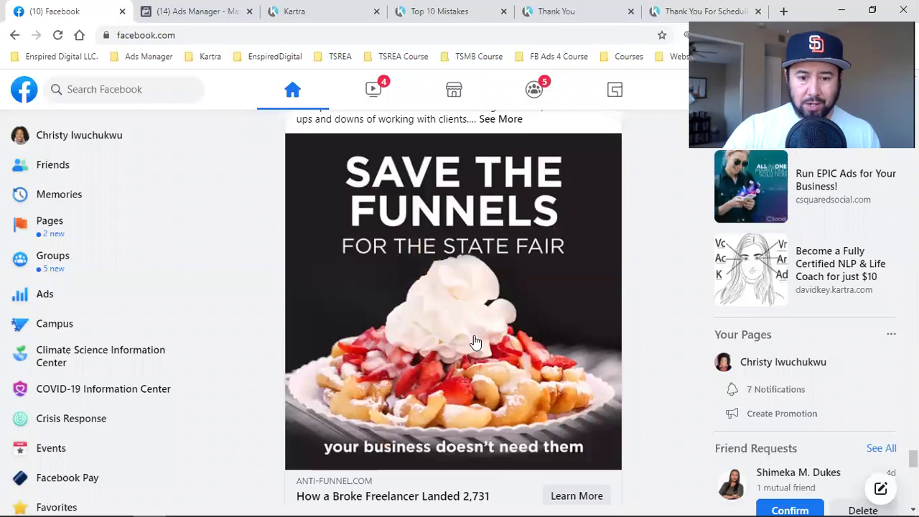
pyautogui.scroll(-15, 461, 264)
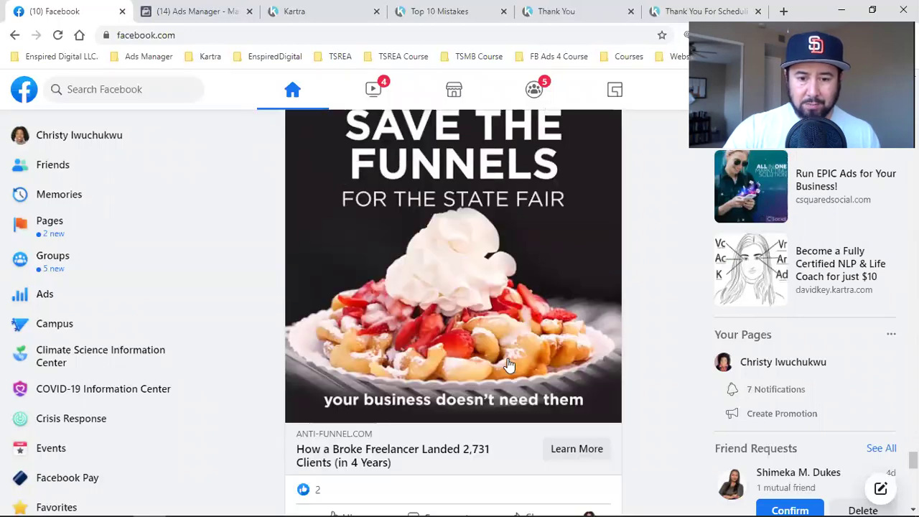
# Step: Find the sponsored Message To Millions video ad in the feed and examine its text, video and download offer
pyautogui.scroll(-15, 508, 365)
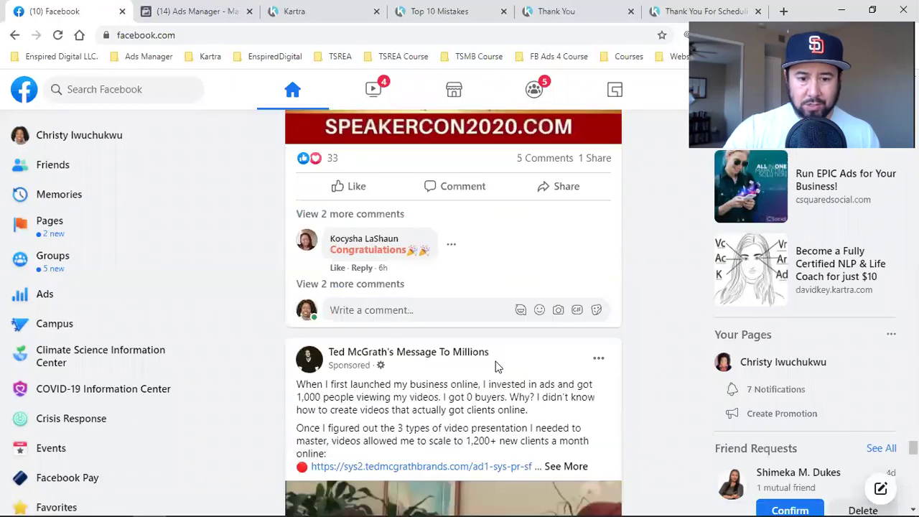
pyautogui.scroll(-5, 495, 361)
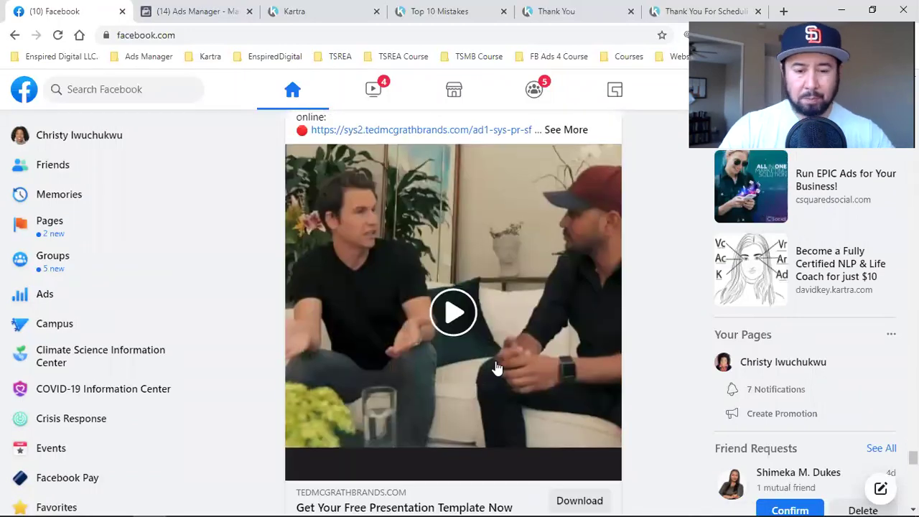
pyautogui.scroll(2, 495, 368)
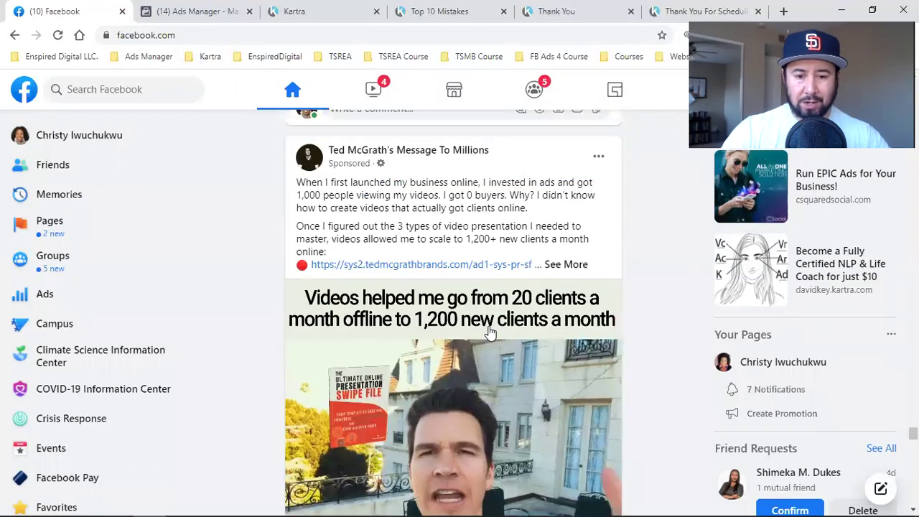
pyautogui.scroll(-1, 489, 333)
pyautogui.scroll(1, 490, 333)
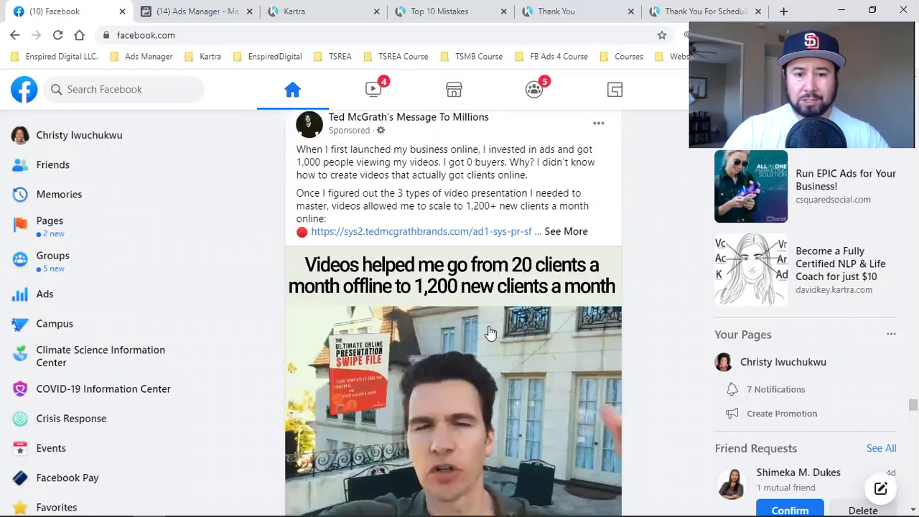
pyautogui.scroll(-2, 350, 323)
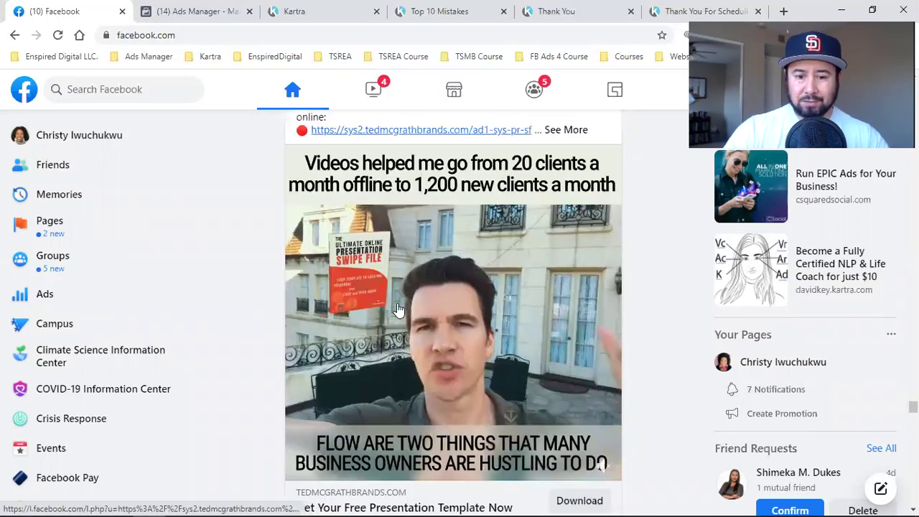
pyautogui.scroll(-1, 352, 412)
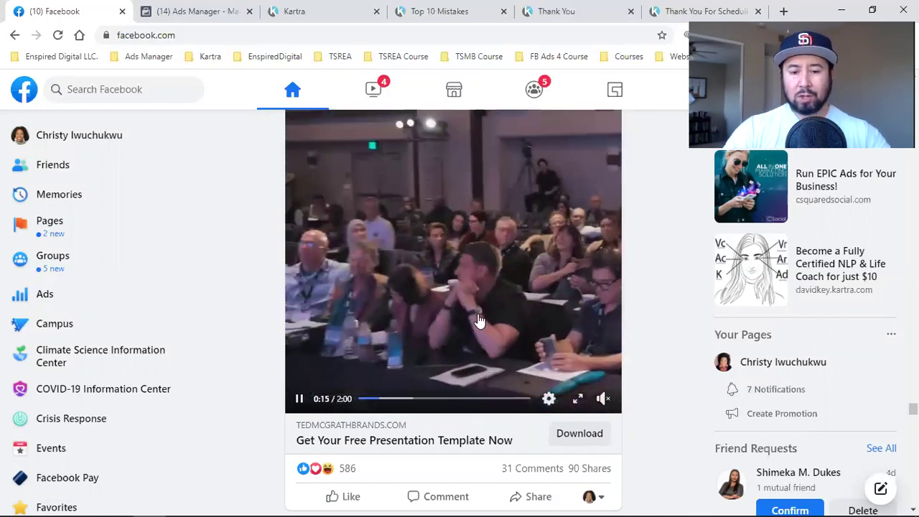
pyautogui.scroll(3, 479, 322)
pyautogui.scroll(-2, 477, 322)
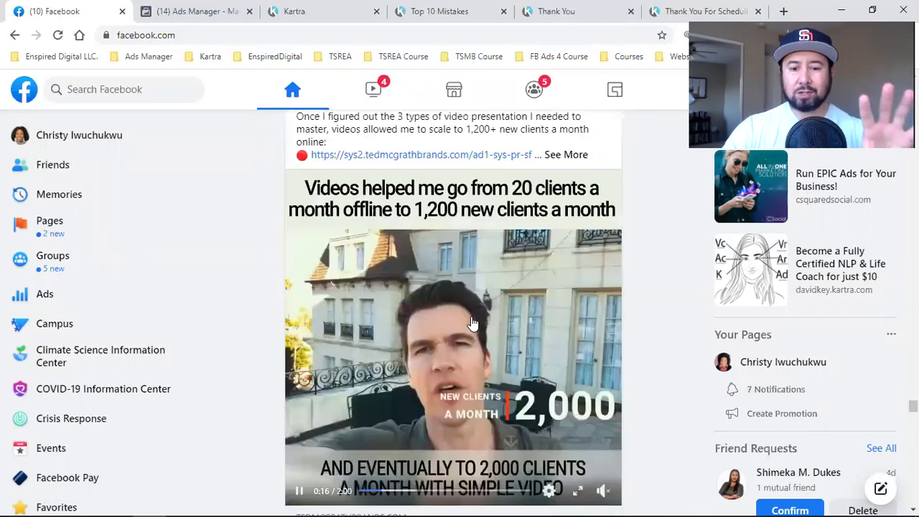
pyautogui.scroll(-1, 473, 324)
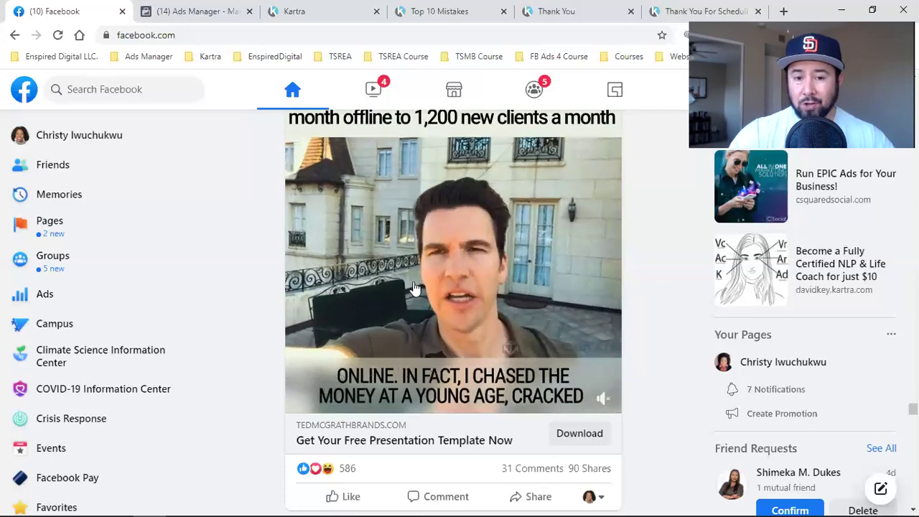
# Step: Look past the Message To Millions ad, then return to review its video and call to action
pyautogui.scroll(-8, 467, 287)
pyautogui.scroll(-10, 440, 343)
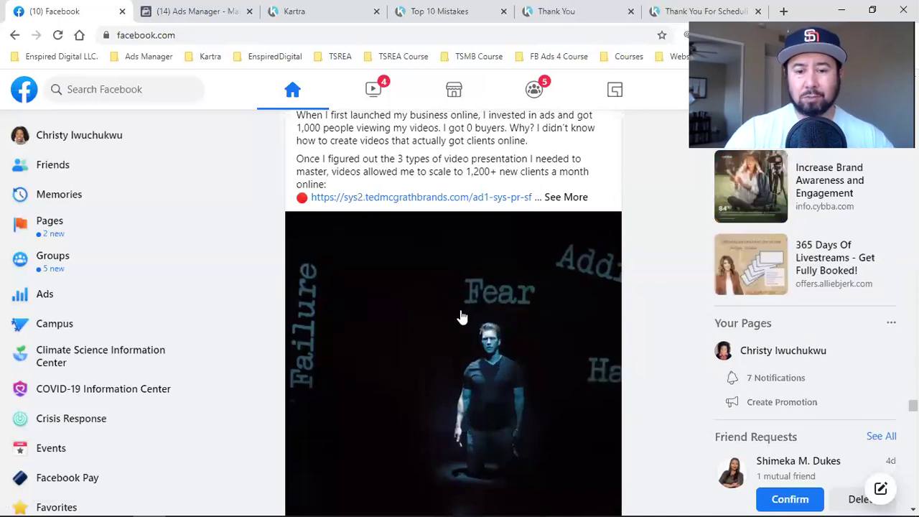
pyautogui.scroll(5, 481, 319)
pyautogui.scroll(-5, 484, 328)
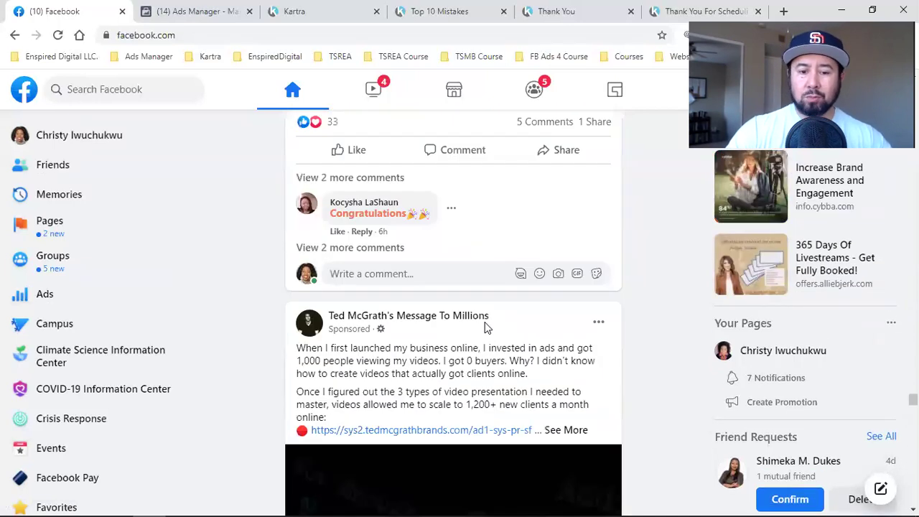
pyautogui.click(422, 339)
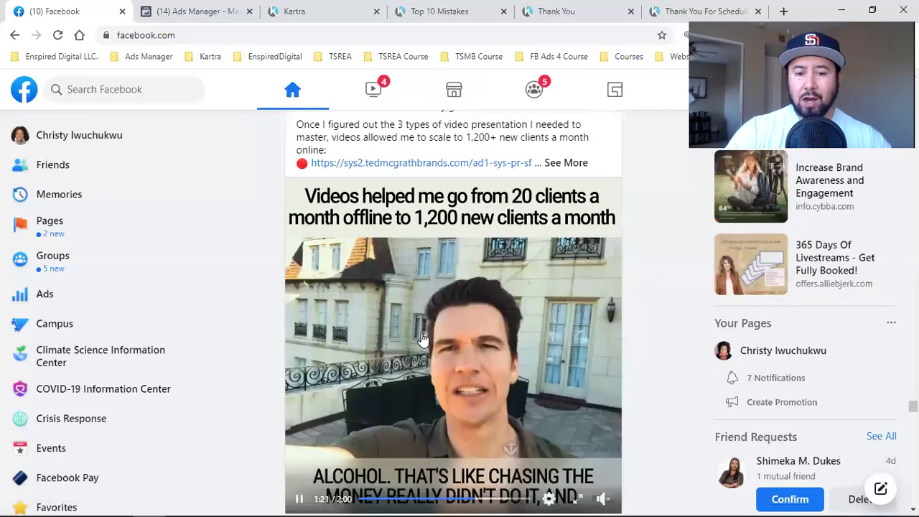
pyautogui.scroll(-1, 427, 330)
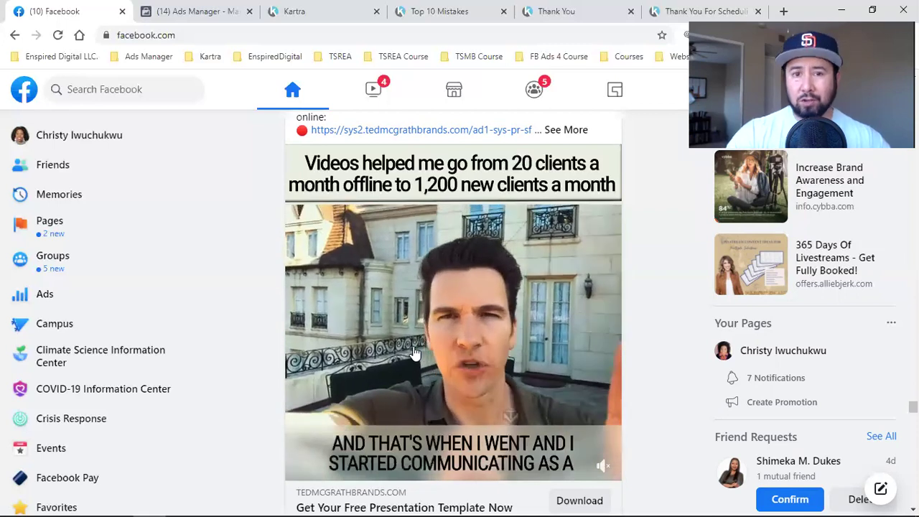
pyautogui.scroll(-1, 414, 354)
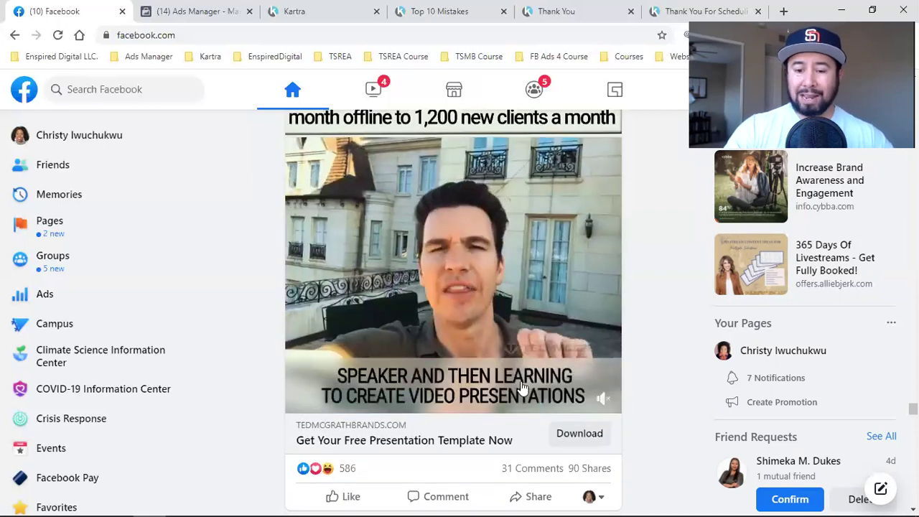
# Step: Open the ad's swipe file landing page, compare it with the ad, and inspect its pixels with Facebook Pixel Helper
pyautogui.click(553, 436)
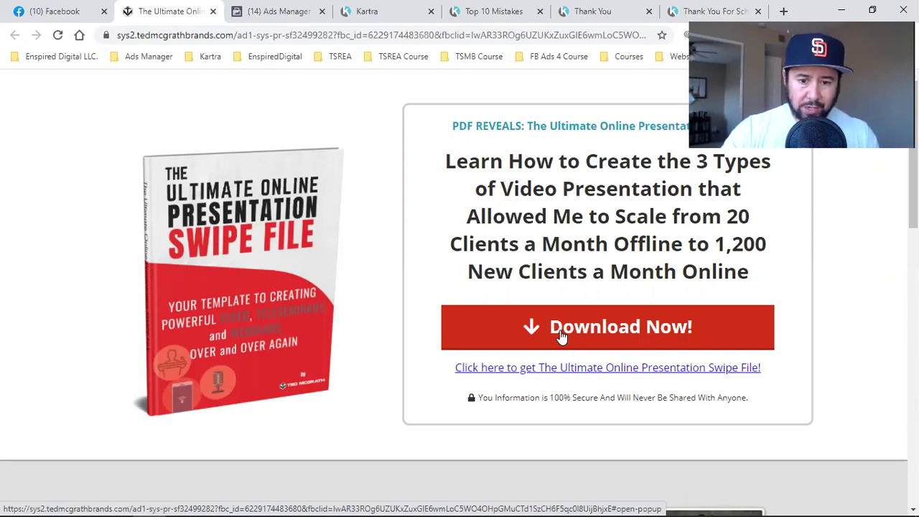
pyautogui.click(61, 10)
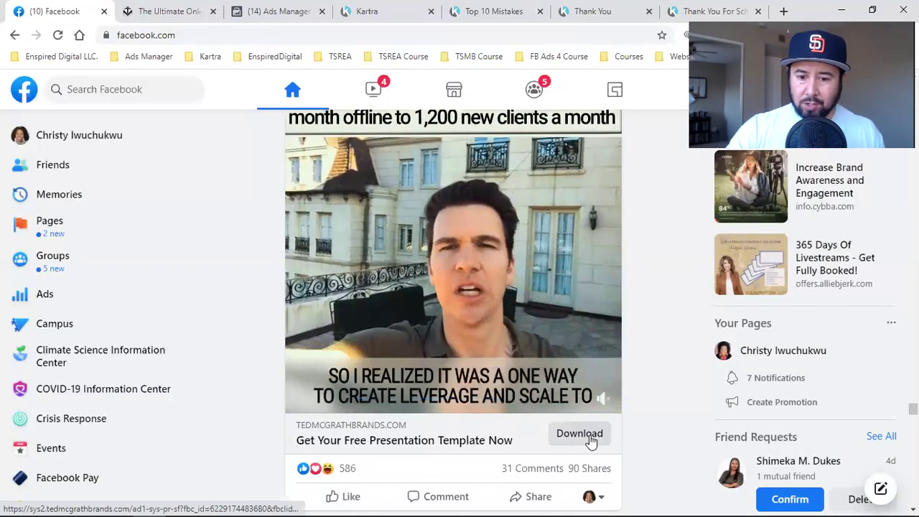
pyautogui.click(170, 10)
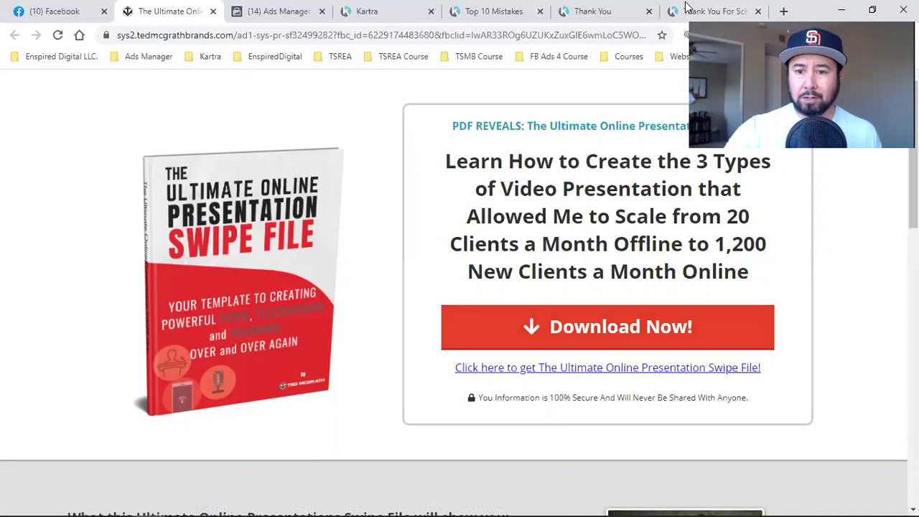
pyautogui.click(754, 35)
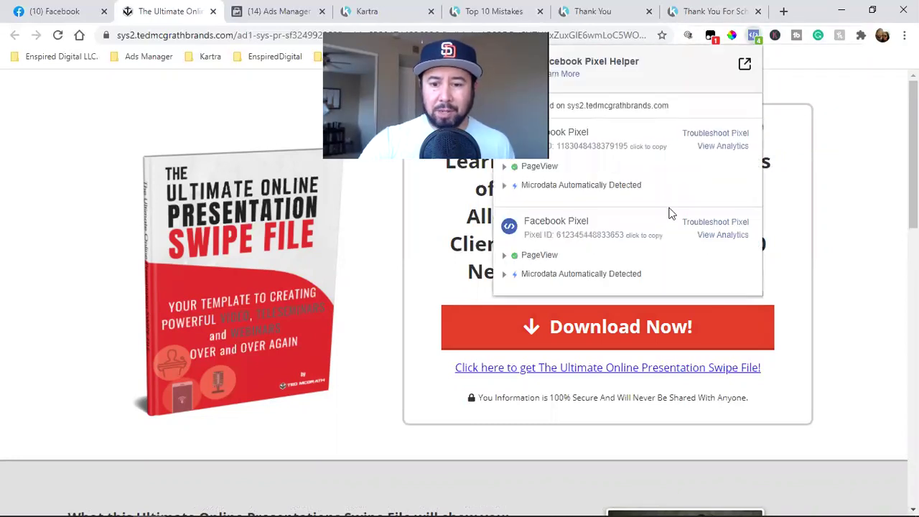
pyautogui.click(866, 215)
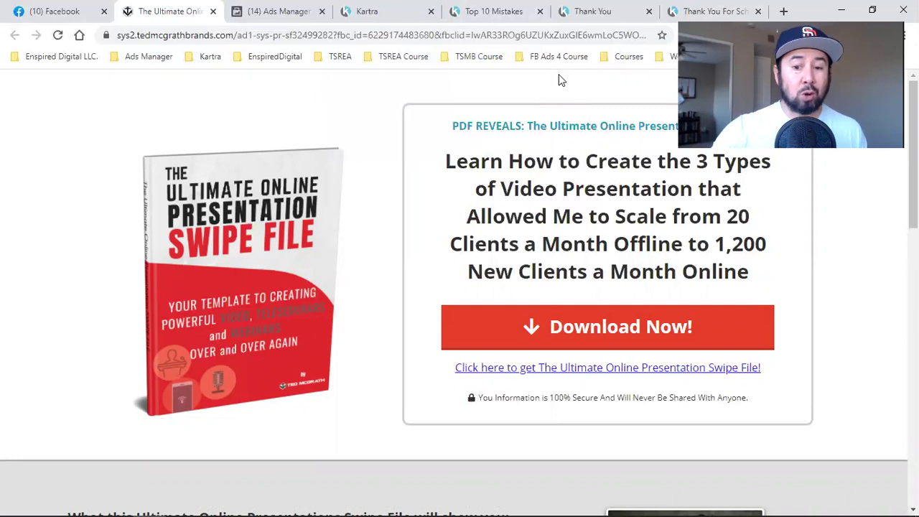
# Step: Request the free swipe file PDF with an e-mail address, then close the follow-up offer page
pyautogui.click(587, 327)
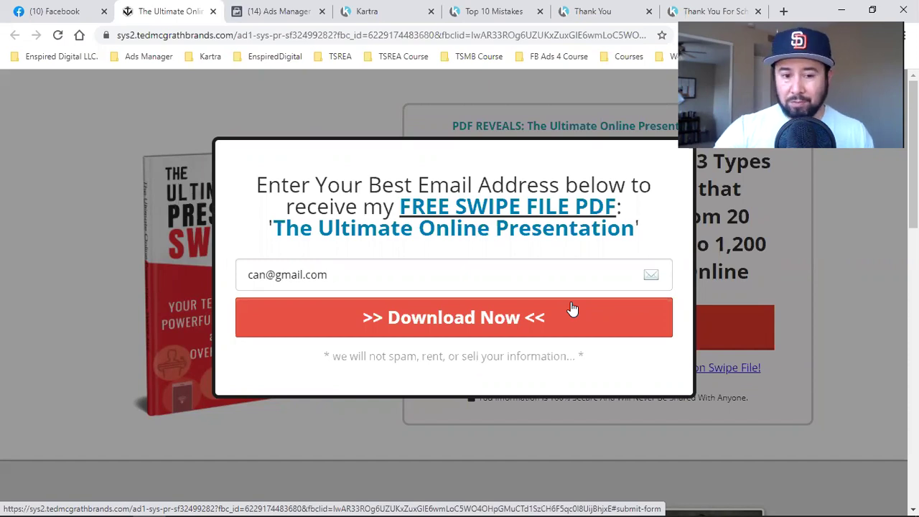
pyautogui.click(261, 273)
pyautogui.press('BackSpace')
pyautogui.click(377, 319)
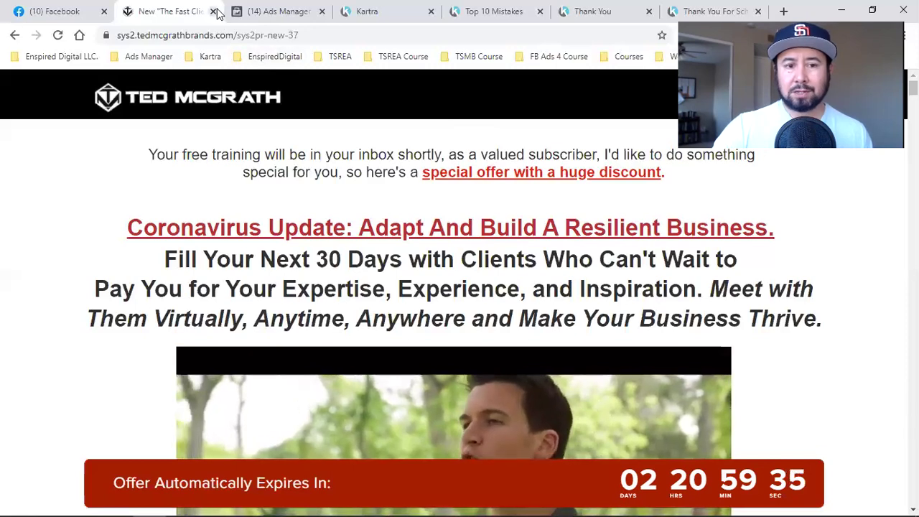
pyautogui.hotkey('ctrl', 'w')
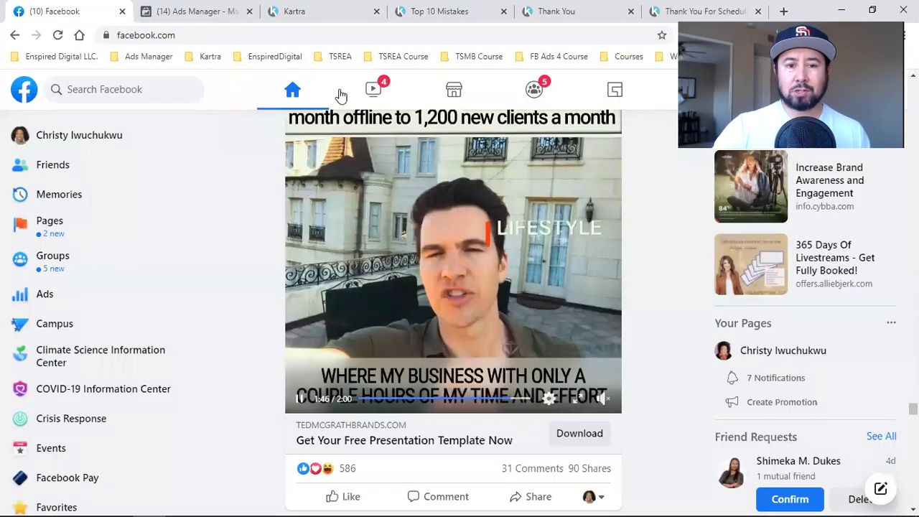
# Step: Inspect the pixel events on the Top 10 Mistakes and Thank You pages with Facebook Pixel Helper
pyautogui.click(441, 8)
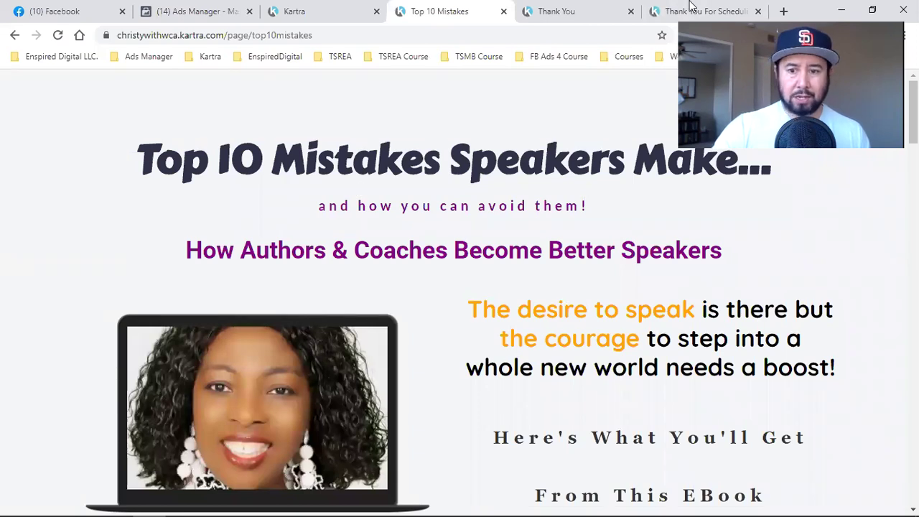
pyautogui.click(753, 35)
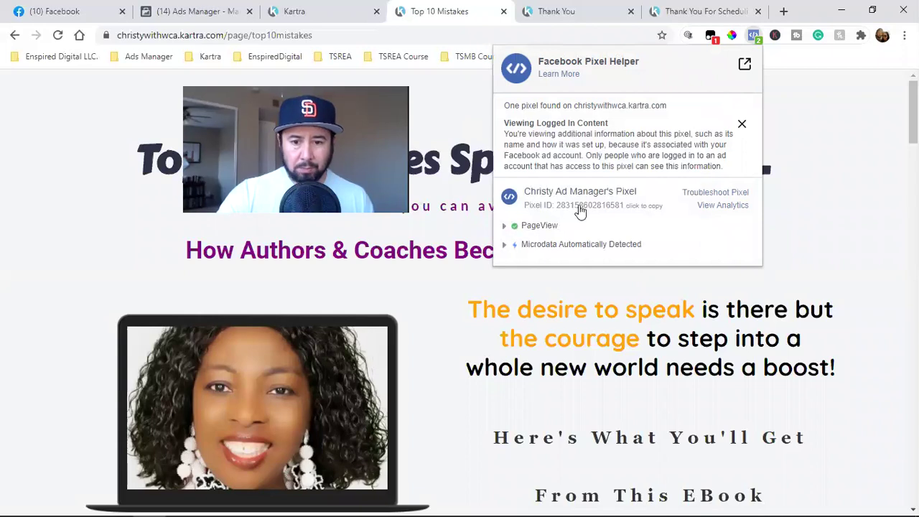
pyautogui.click(553, 7)
pyautogui.click(754, 35)
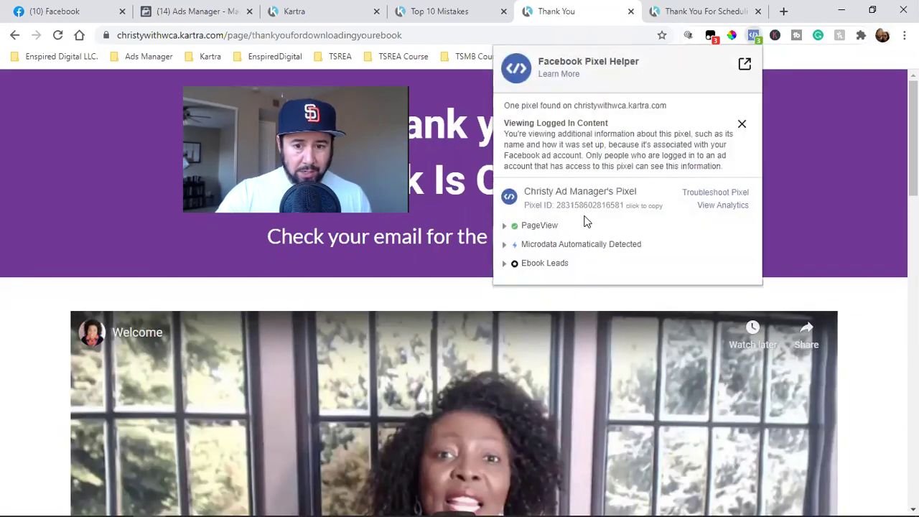
# Step: Inspect the pixel events on the Thank You For Scheduling page with Facebook Pixel Helper, then return to the ebook Thank You page
pyautogui.click(701, 10)
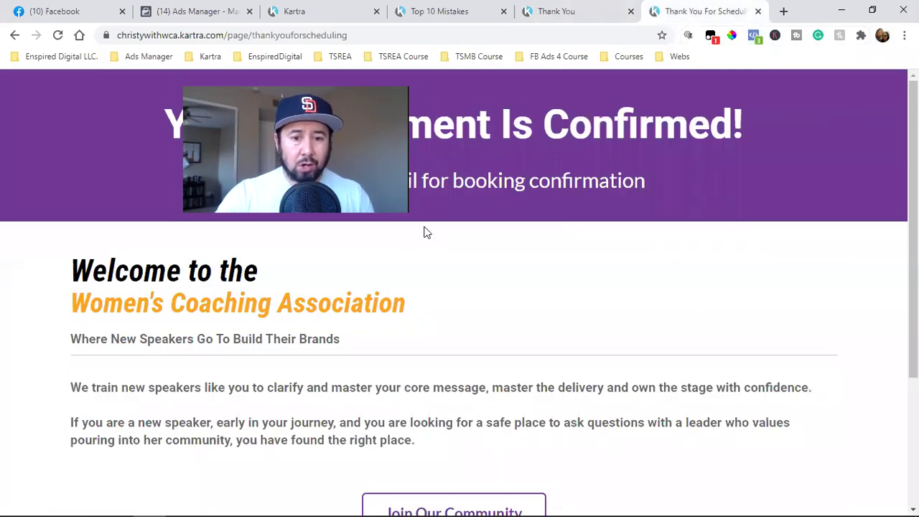
pyautogui.click(753, 35)
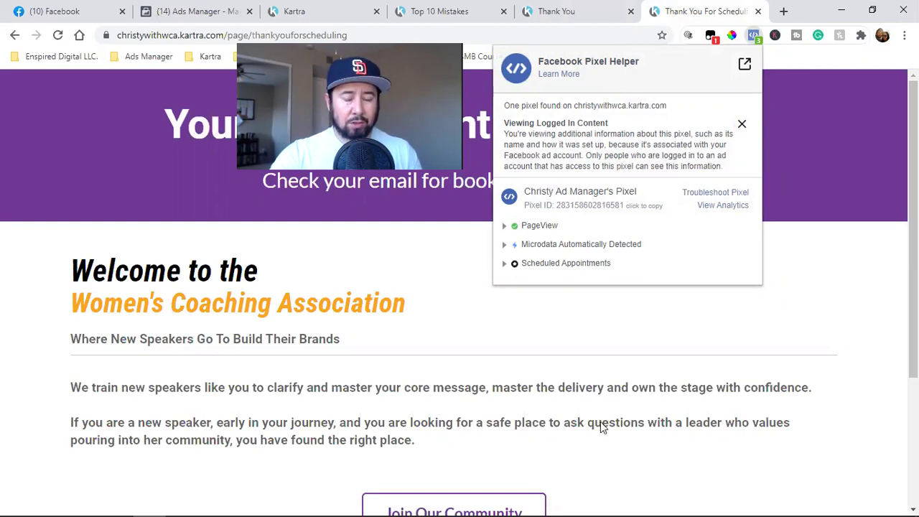
pyautogui.click(564, 11)
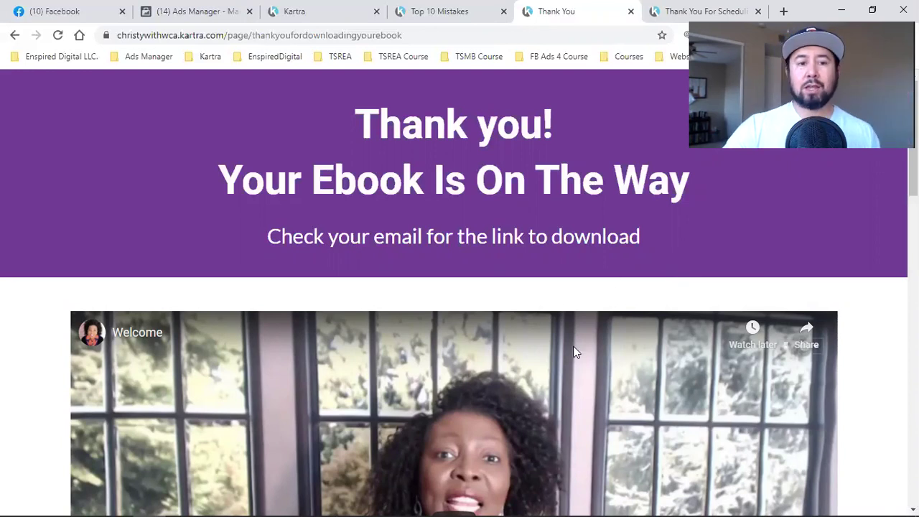
# Step: Switch to Ads Manager, glancing back at the Facebook feed, and open the ad account's Audiences section
pyautogui.click(215, 10)
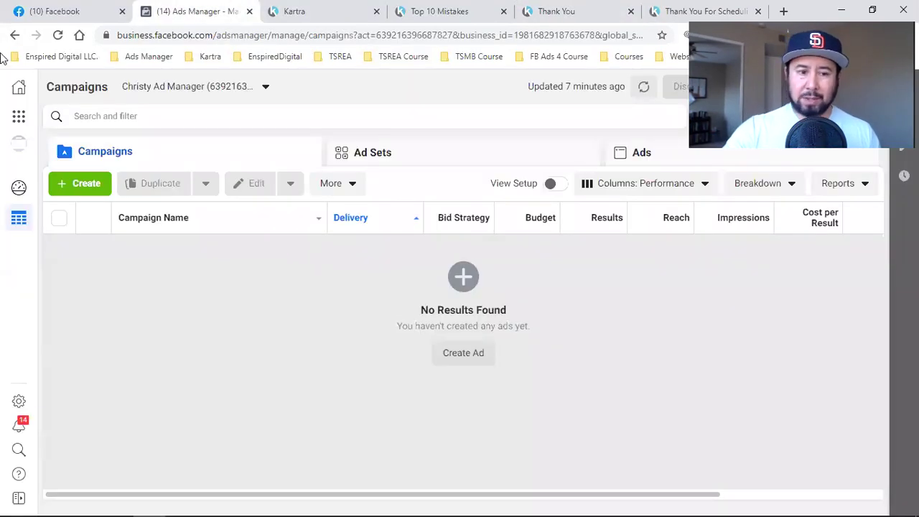
pyautogui.click(32, 10)
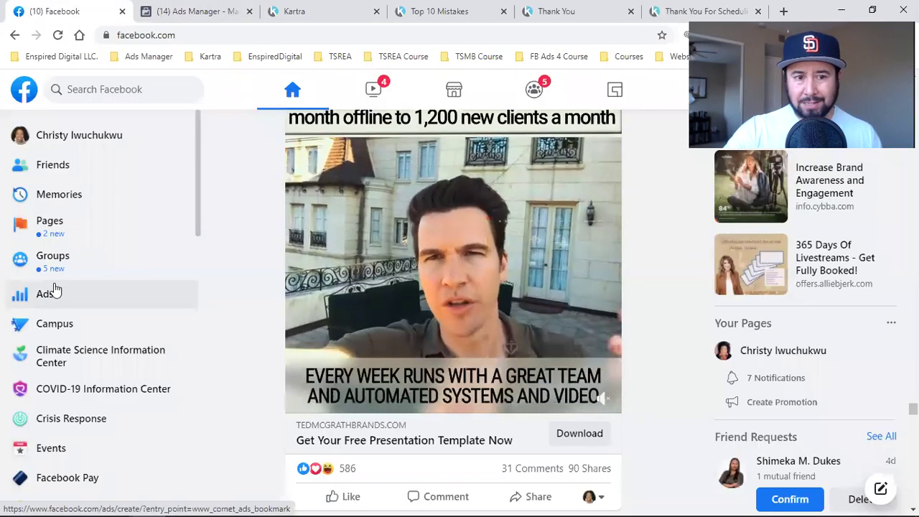
pyautogui.click(183, 11)
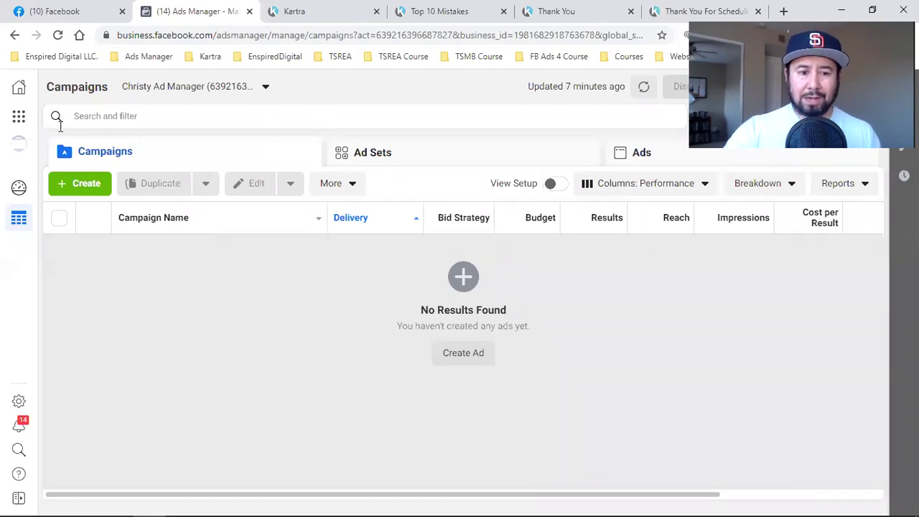
pyautogui.click(18, 123)
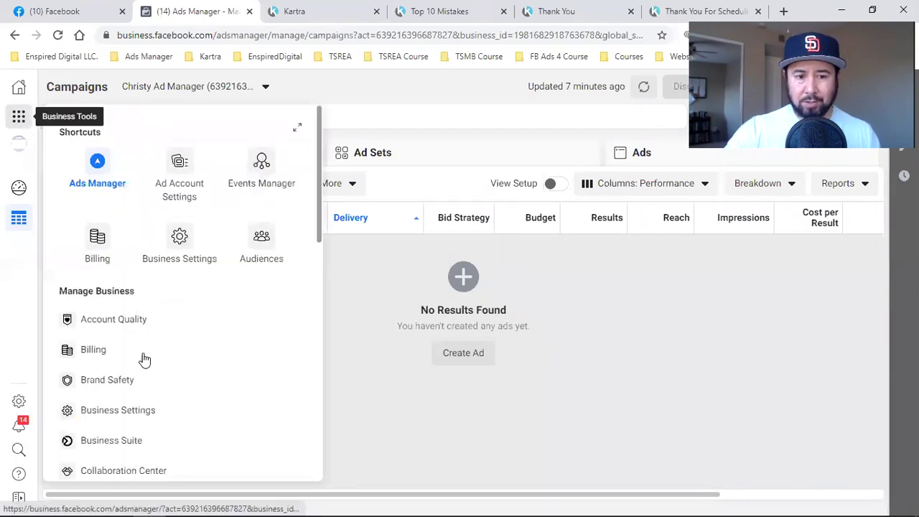
pyautogui.click(262, 242)
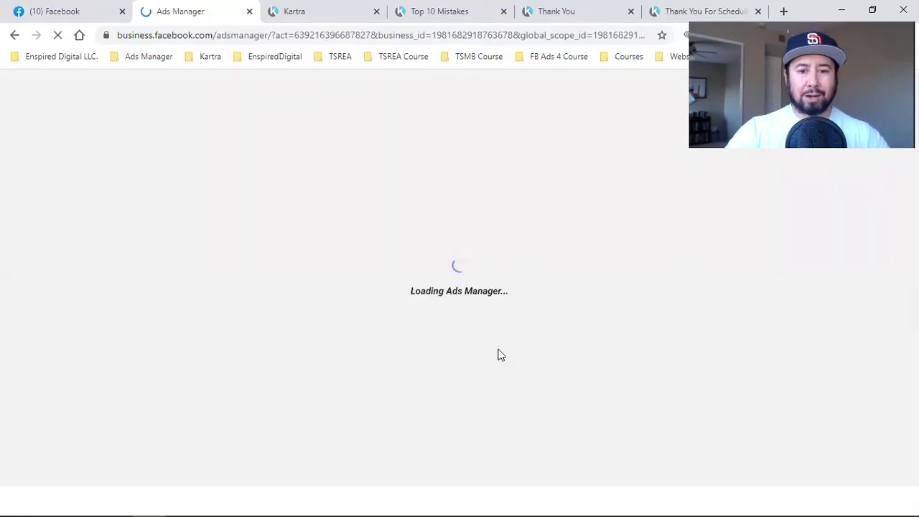
# Step: Review the Top 10 Mistakes, Thank You and Thank You For Scheduling pages, highlighting the headlines that mark each funnel stage
pyautogui.click(470, 9)
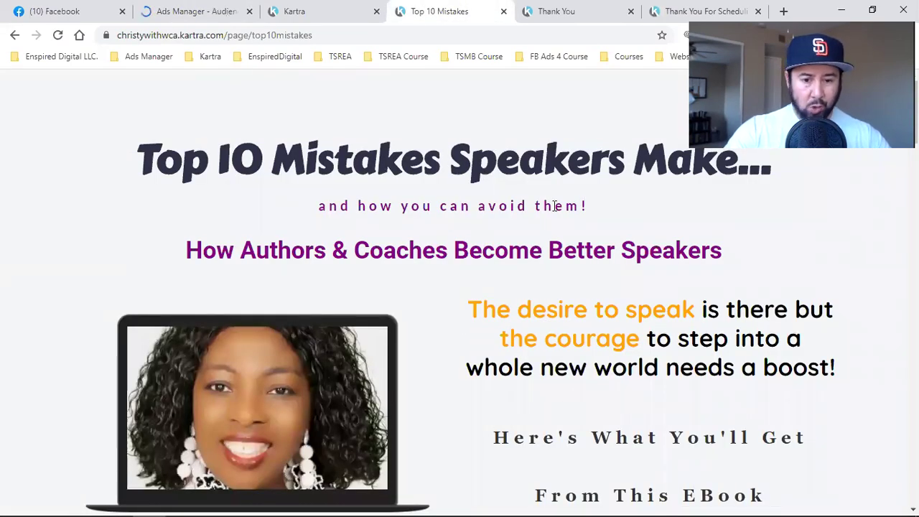
pyautogui.click(564, 9)
pyautogui.tripleClick(565, 123)
pyautogui.click(657, 11)
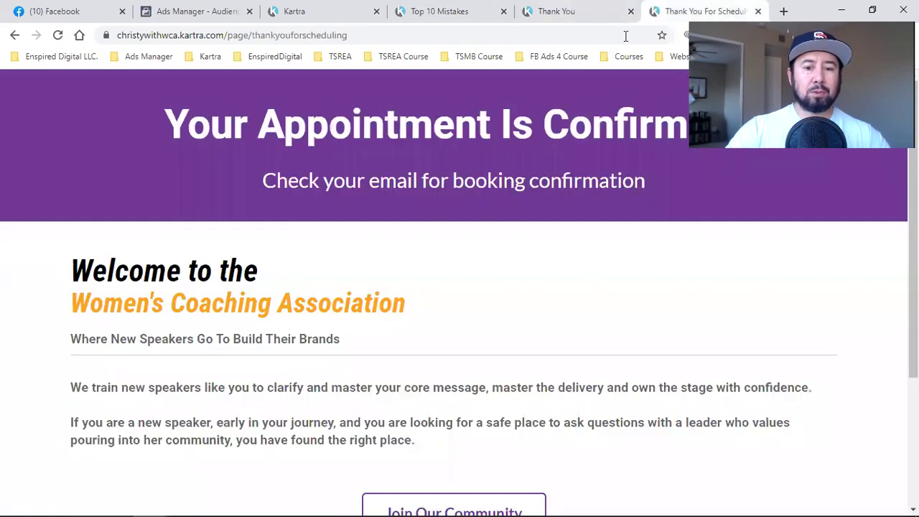
pyautogui.moveTo(260, 124); pyautogui.dragTo(718, 130)
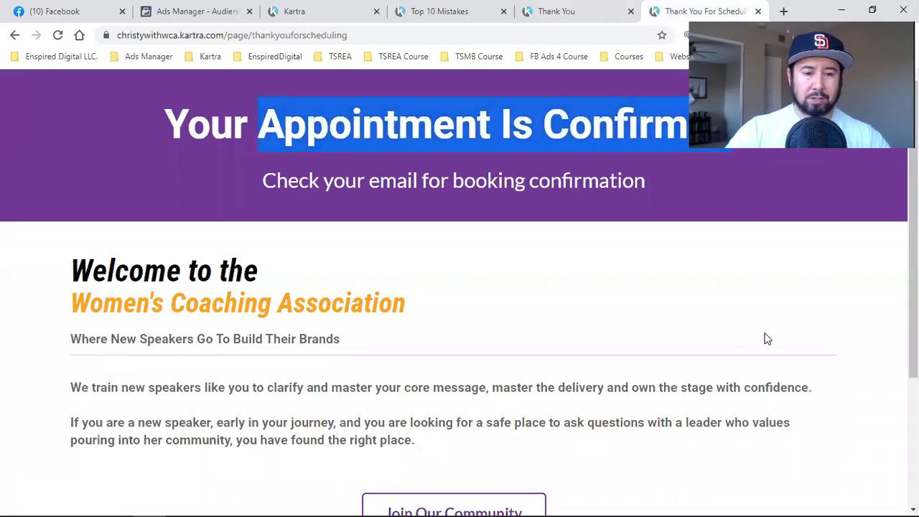
pyautogui.moveTo(568, 312); pyautogui.dragTo(163, 119)
# Step: Start a website custom audience in Ads Manager for people who visited specific web pages in the past 180 days
pyautogui.click(190, 11)
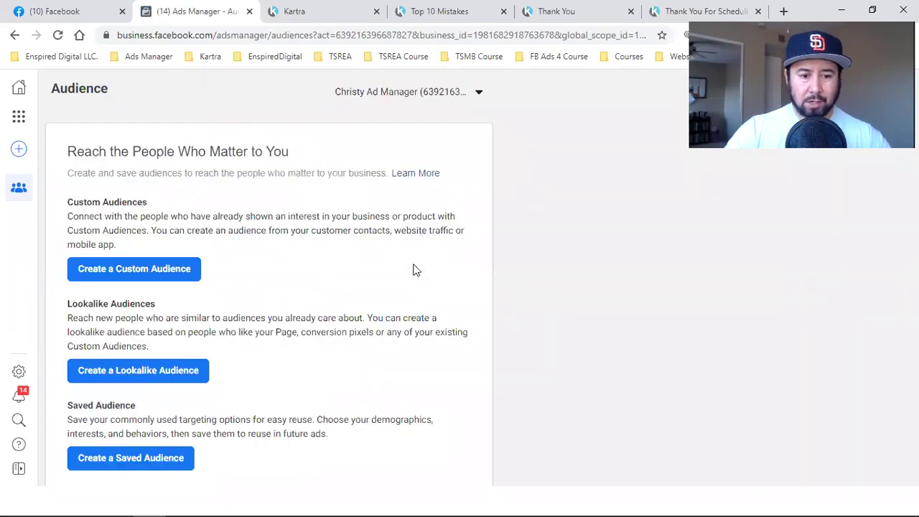
pyautogui.click(172, 272)
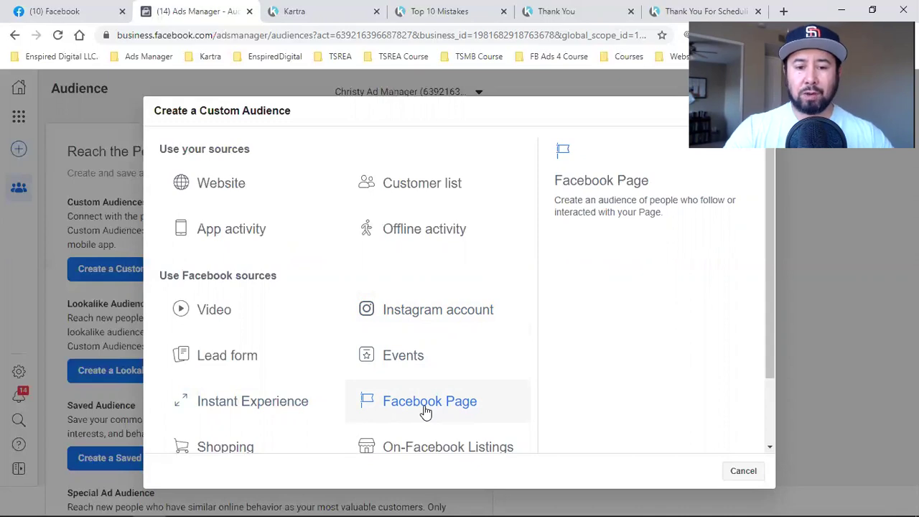
pyautogui.click(236, 181)
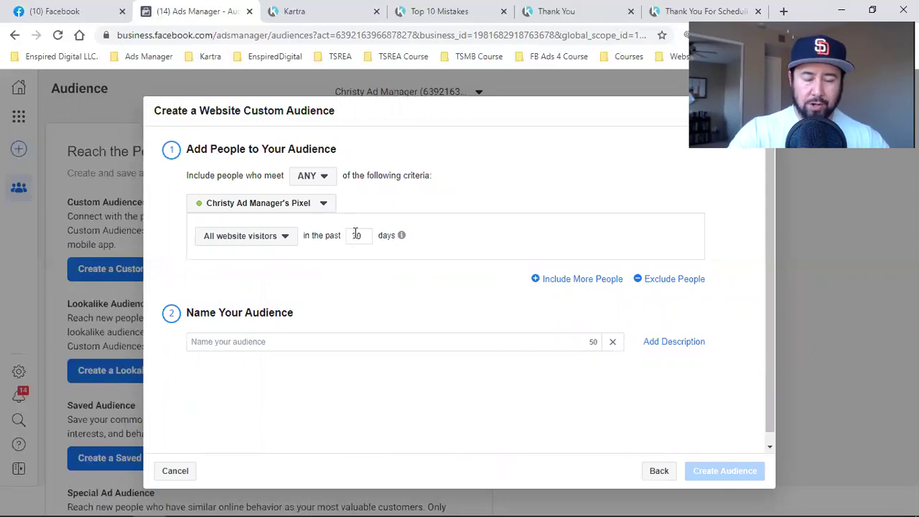
pyautogui.click(265, 247)
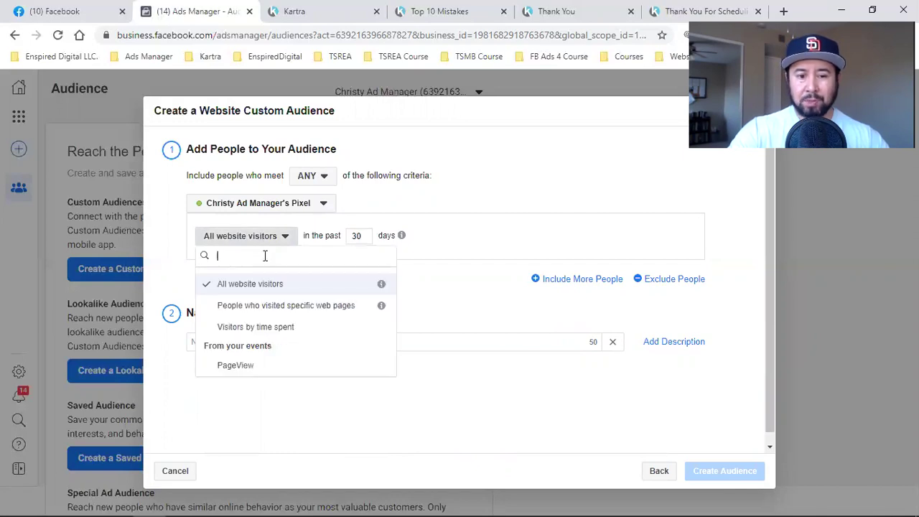
pyautogui.click(279, 307)
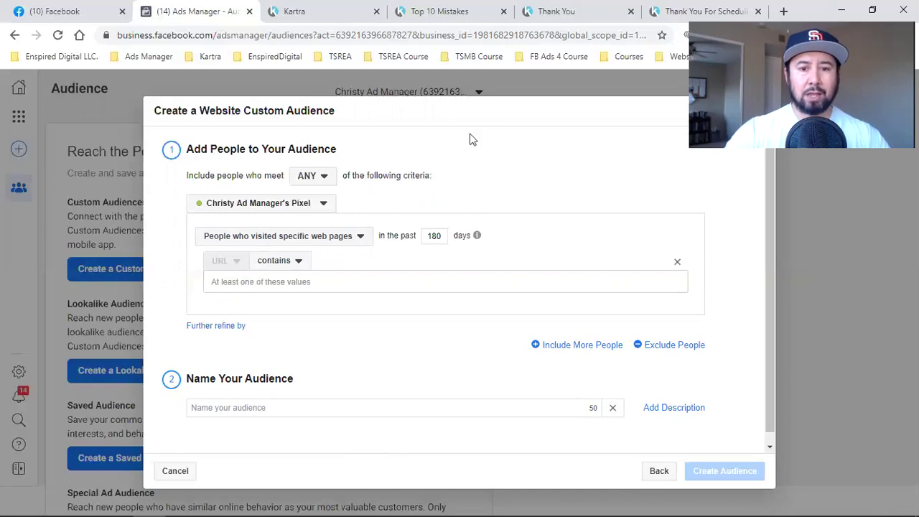
pyautogui.click(454, 9)
pyautogui.doubleClick(230, 36)
pyautogui.click(220, 38)
pyautogui.moveTo(148, 38); pyautogui.dragTo(428, 39)
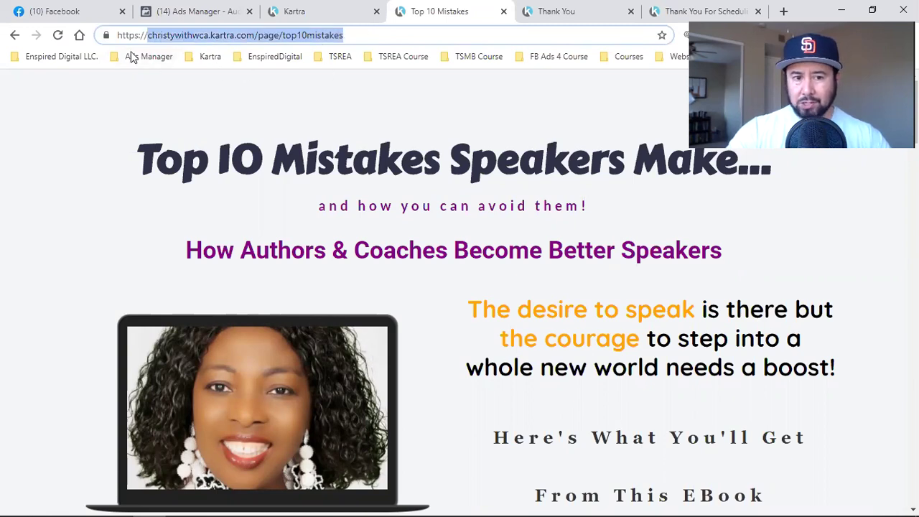
pyautogui.rightClick(170, 41)
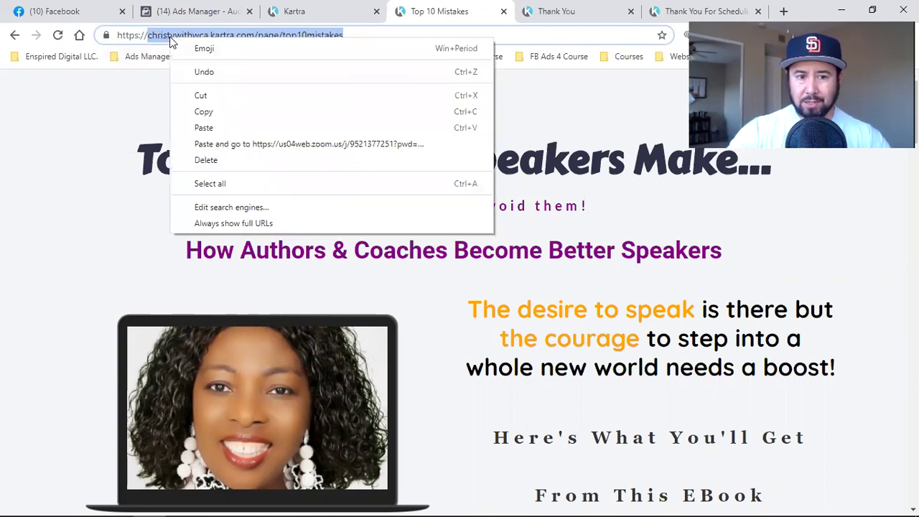
pyautogui.click(200, 114)
pyautogui.click(209, 8)
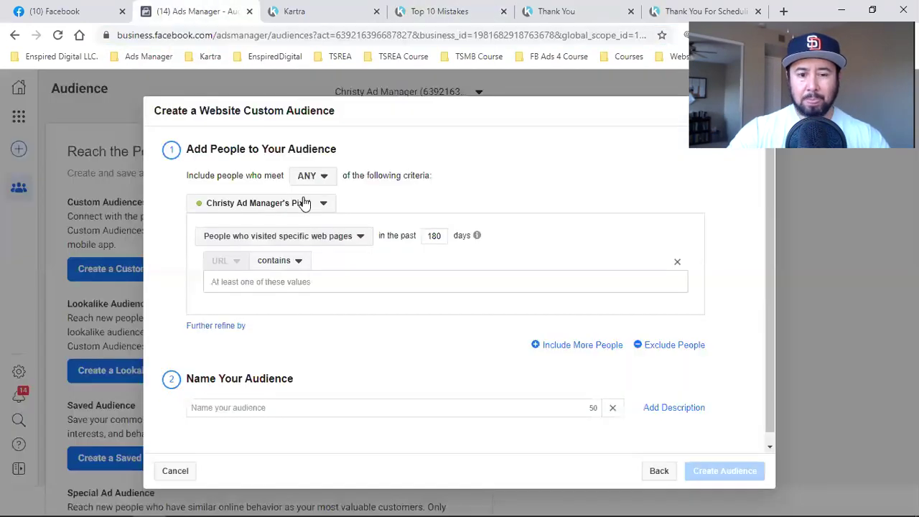
pyautogui.click(293, 278)
pyautogui.hotkey('ctrl', 'v')
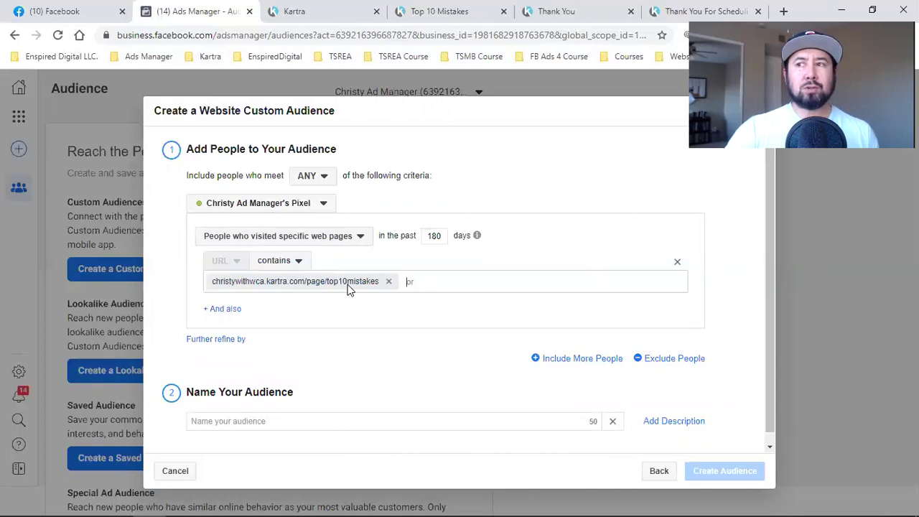
# Step: Name the custom audience "Ebook Landing Page Visitor"
pyautogui.click(324, 419)
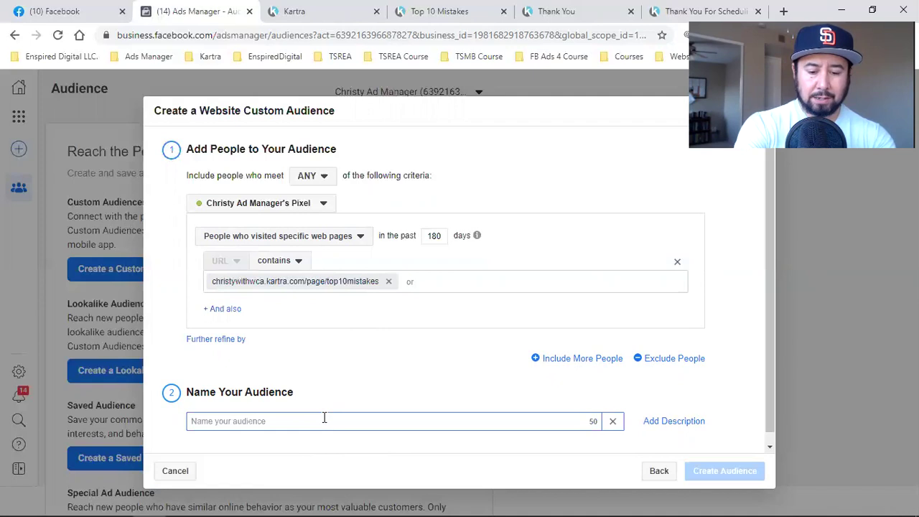
pyautogui.write('Landing pa')
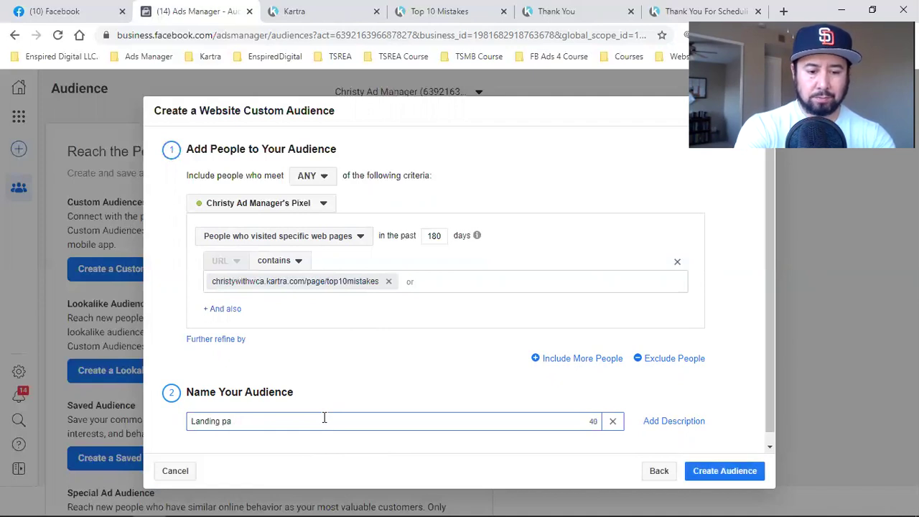
pyautogui.write('gege Visitor')
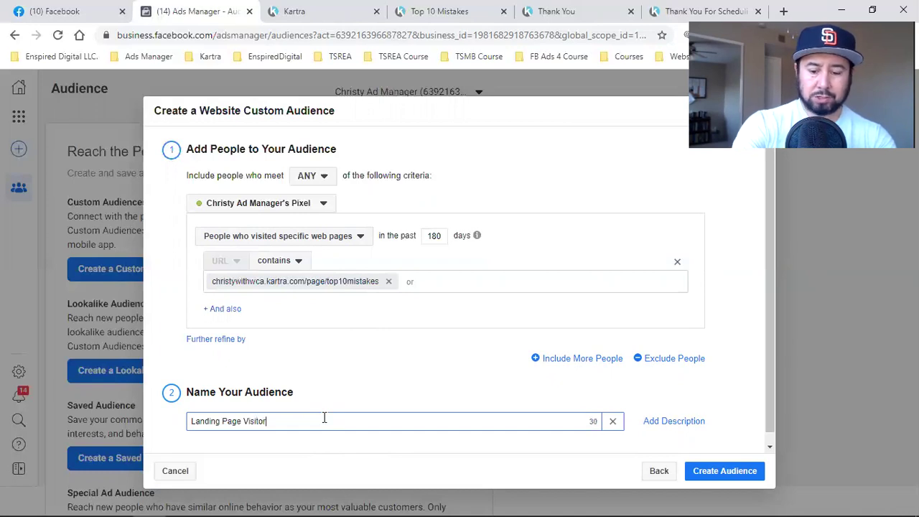
pyautogui.press('Home')
pyautogui.write('E')
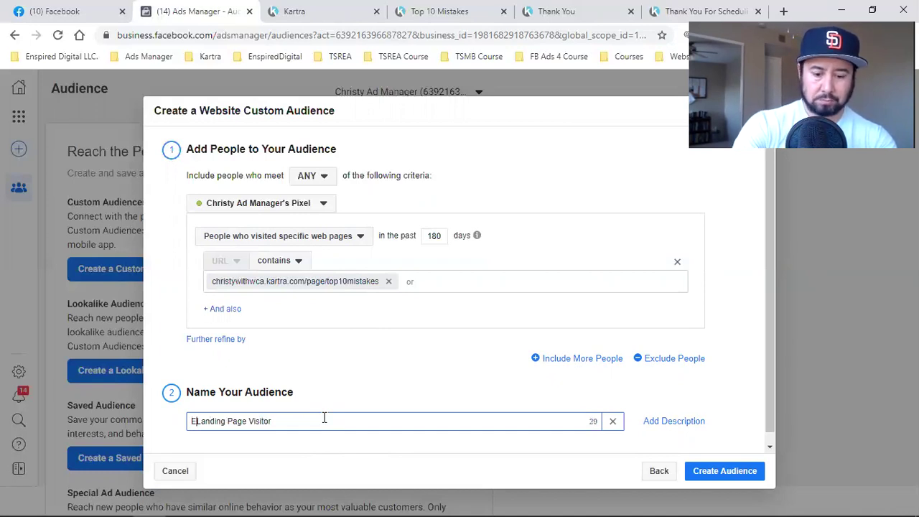
pyautogui.write('bo')
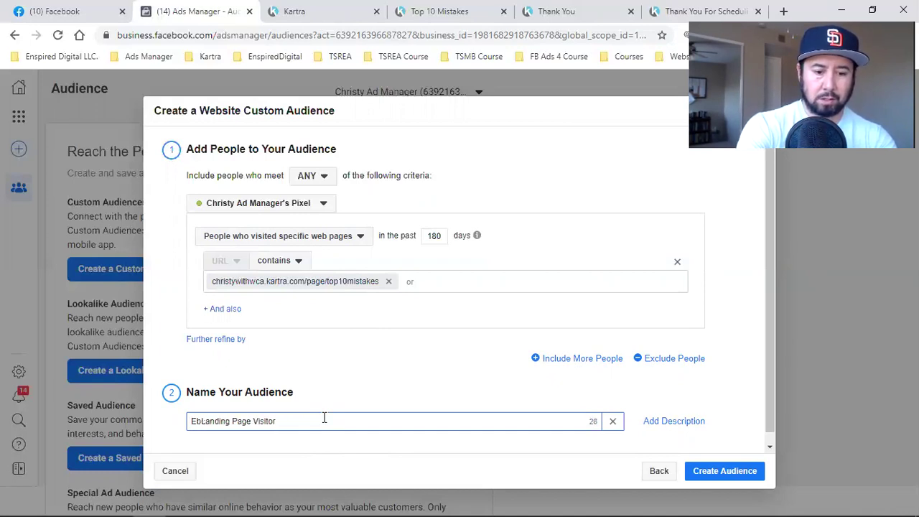
pyautogui.write('ok')
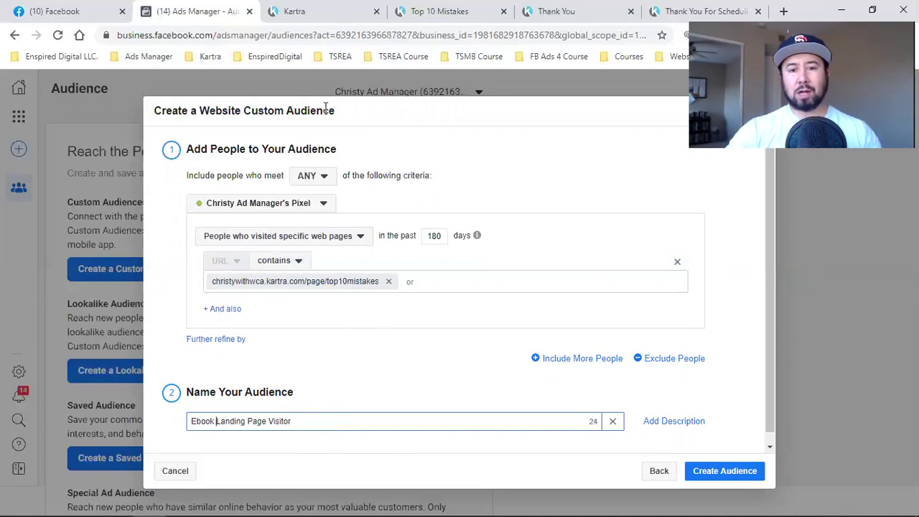
# Step: Review the Top 10 Mistakes landing page from its headline to the free ebook offer, then open and close its download form
pyautogui.click(420, 9)
pyautogui.scroll(-2, 335, 321)
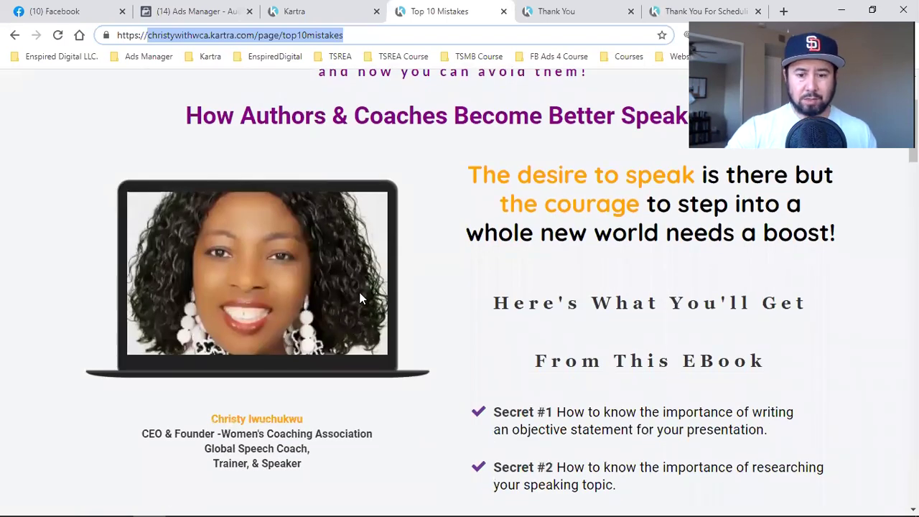
pyautogui.scroll(-4, 576, 354)
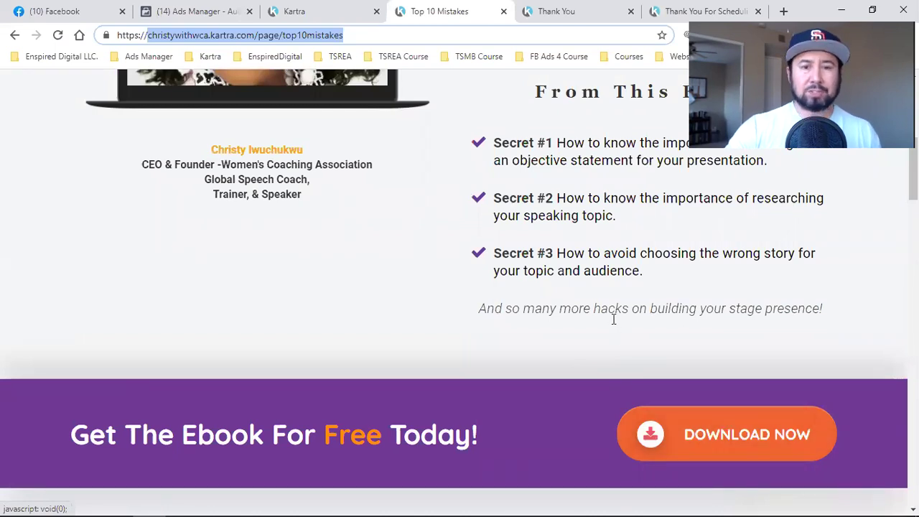
pyautogui.scroll(6, 611, 318)
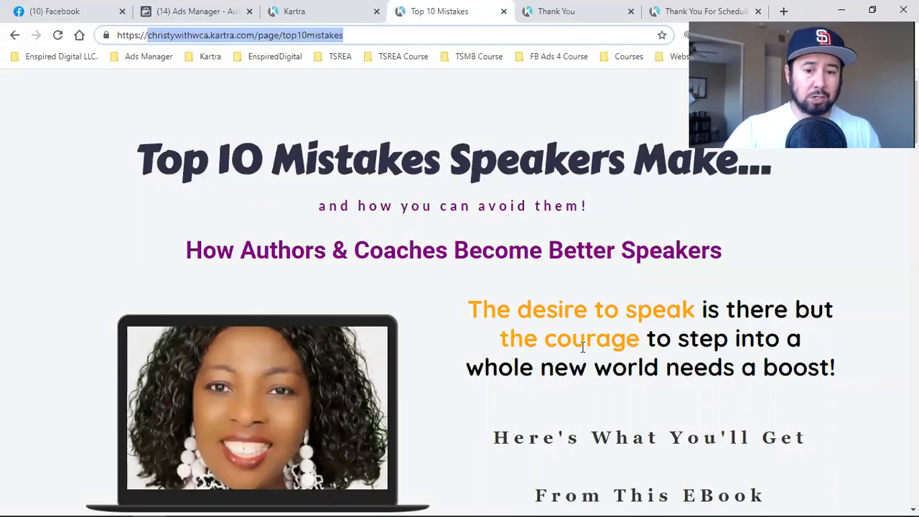
pyautogui.scroll(-5, 581, 346)
pyautogui.scroll(-2, 723, 364)
pyautogui.click(645, 365)
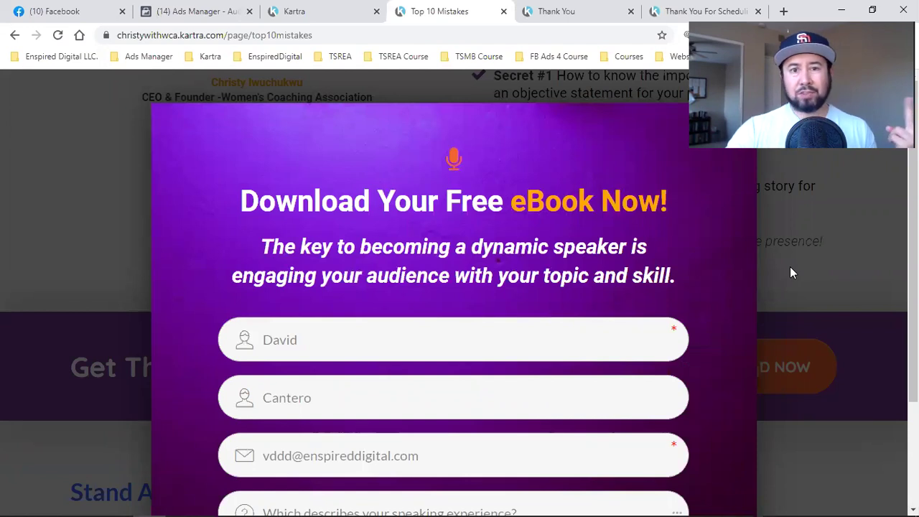
pyautogui.click(790, 273)
# Step: Back in Ads Manager, complete the audience name as "Ebook Landing Page Visitors (only)" and add a criteria block for excluding people
pyautogui.click(190, 11)
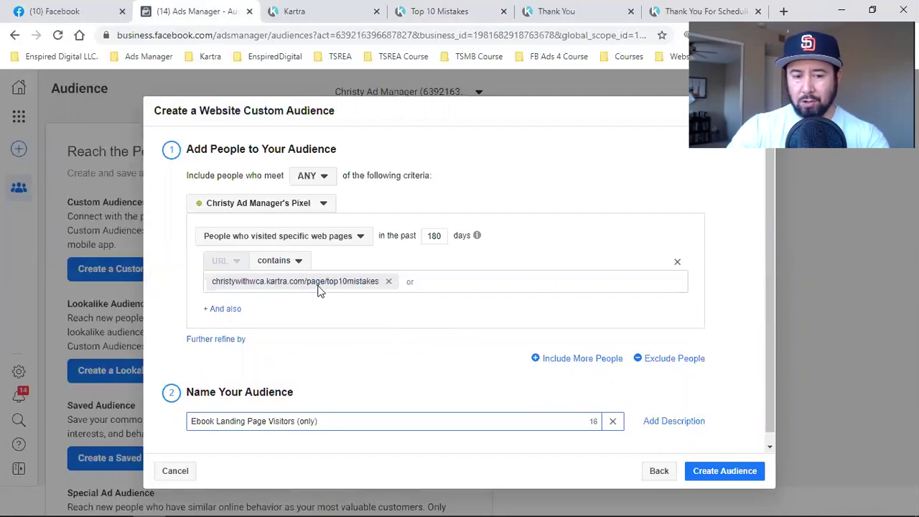
pyautogui.click(680, 369)
pyautogui.click(548, 11)
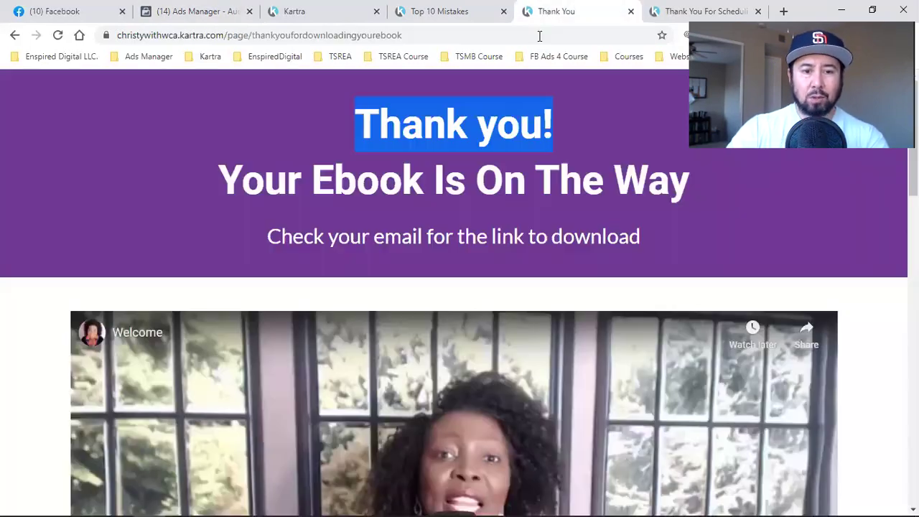
pyautogui.click(224, 37)
pyautogui.moveTo(150, 38); pyautogui.dragTo(571, 40)
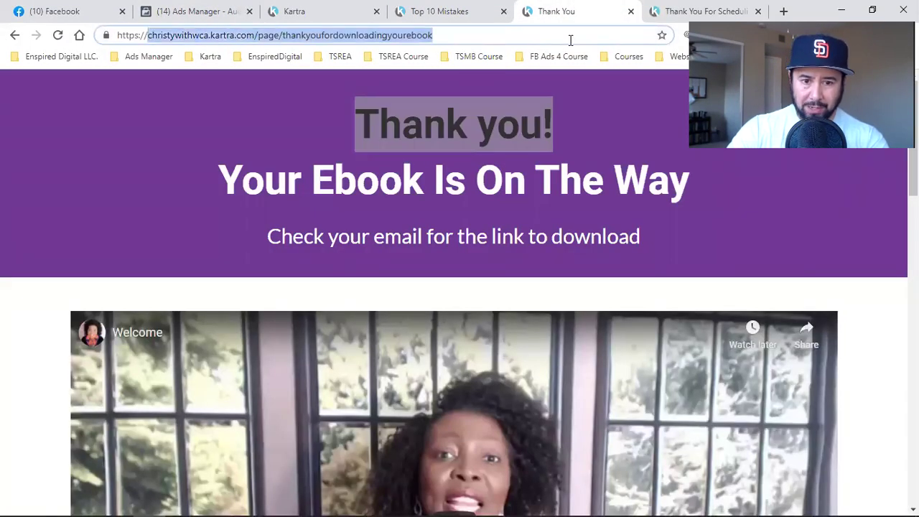
pyautogui.rightClick(409, 42)
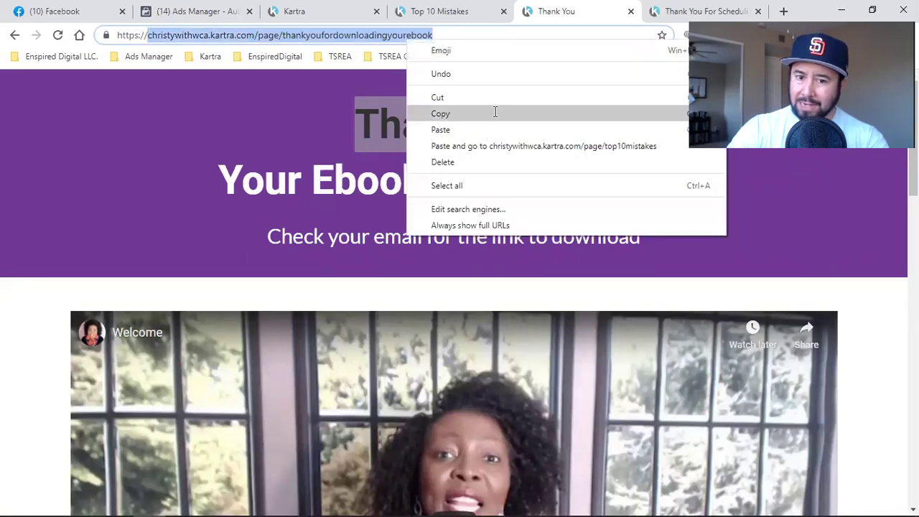
pyautogui.click(440, 114)
# Step: In Ads Manager, exclude people who visited specific web pages in the past 180 days, with URL containing the copied ebook thank-you address
pyautogui.click(319, 7)
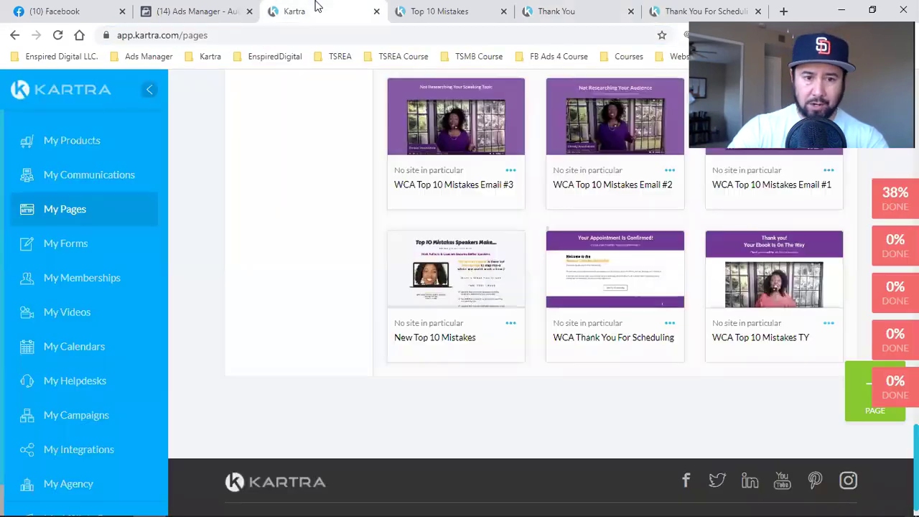
pyautogui.click(228, 11)
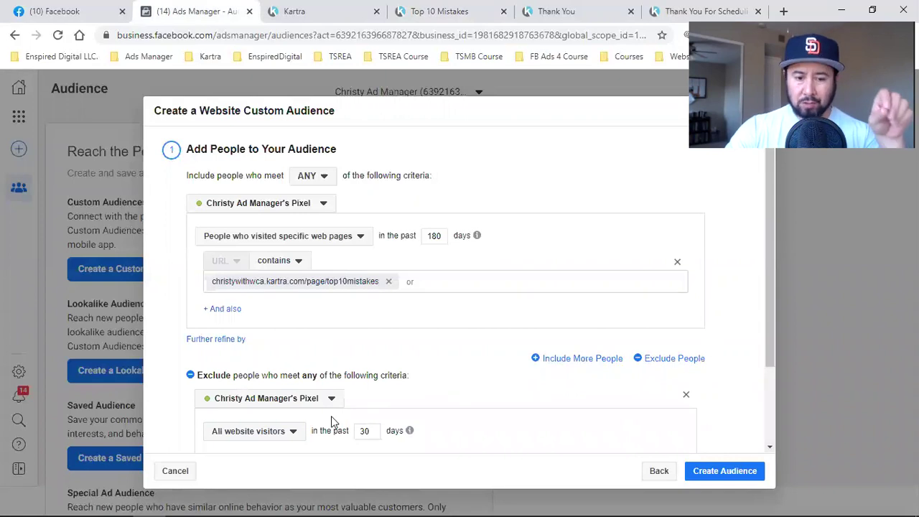
pyautogui.scroll(-1, 345, 399)
pyautogui.click(283, 365)
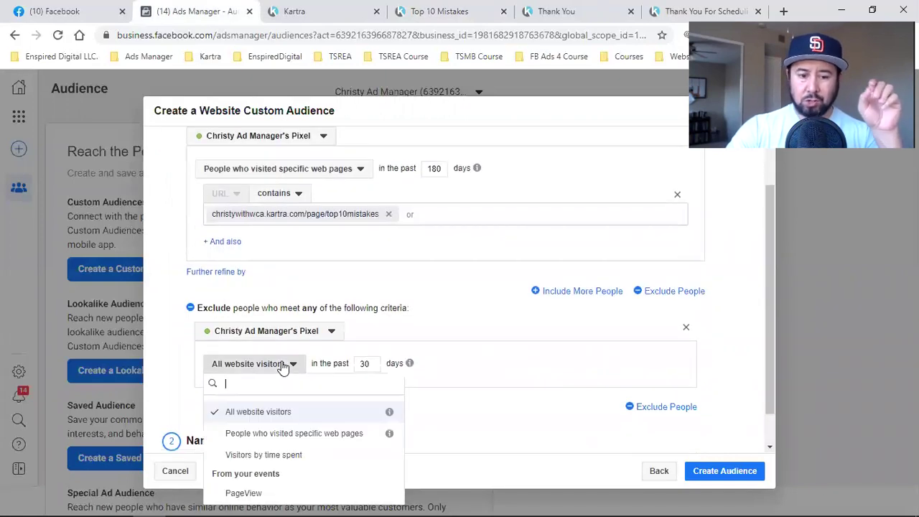
pyautogui.click(294, 434)
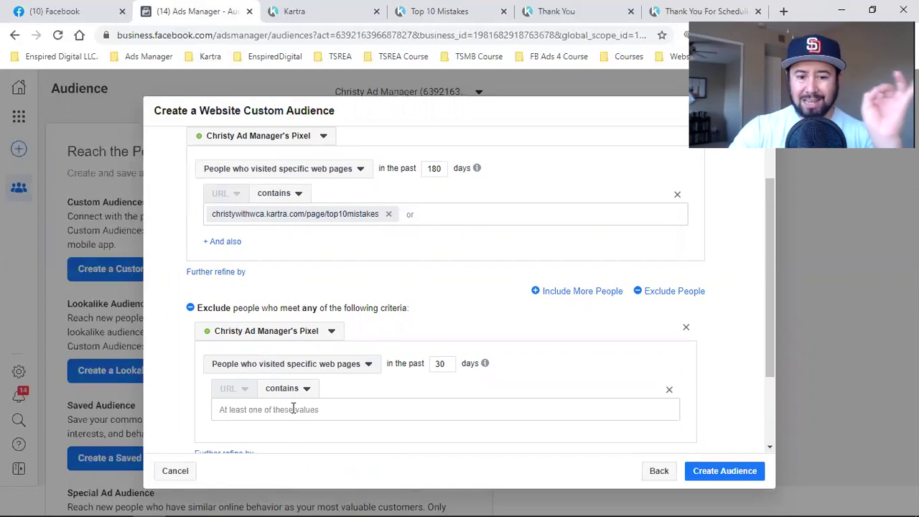
pyautogui.doubleClick(440, 363)
pyautogui.write('180')
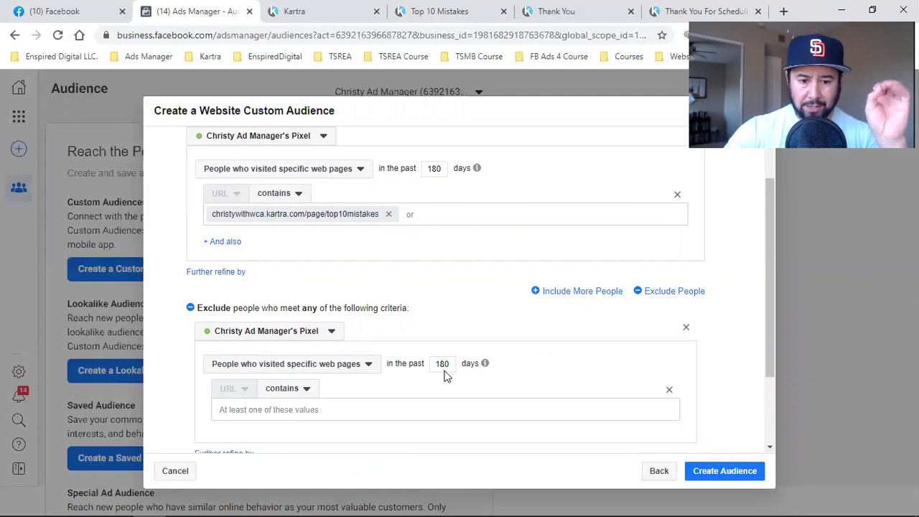
pyautogui.hotkey('ctrl', 'v')
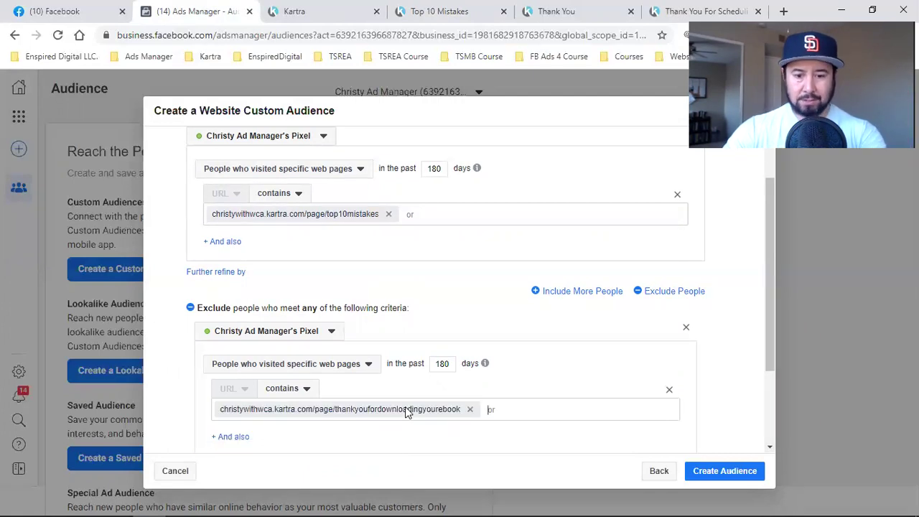
pyautogui.click(648, 8)
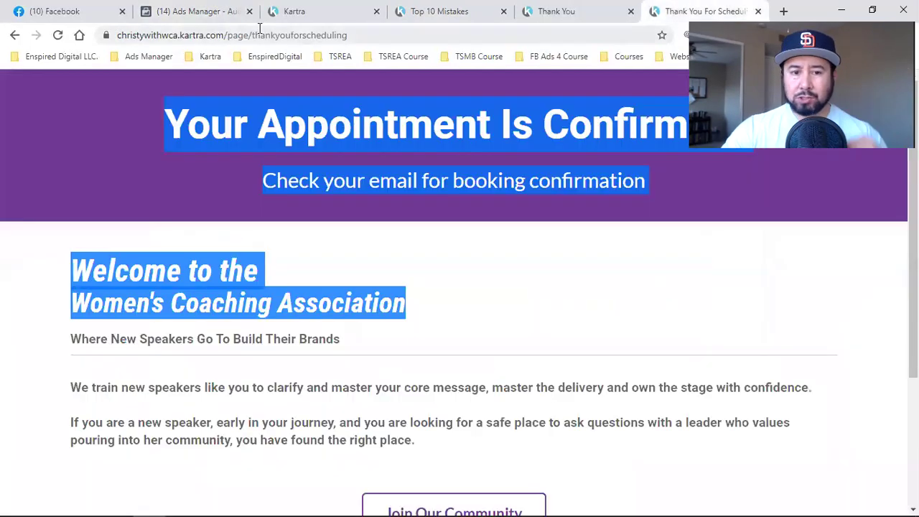
pyautogui.click(250, 35)
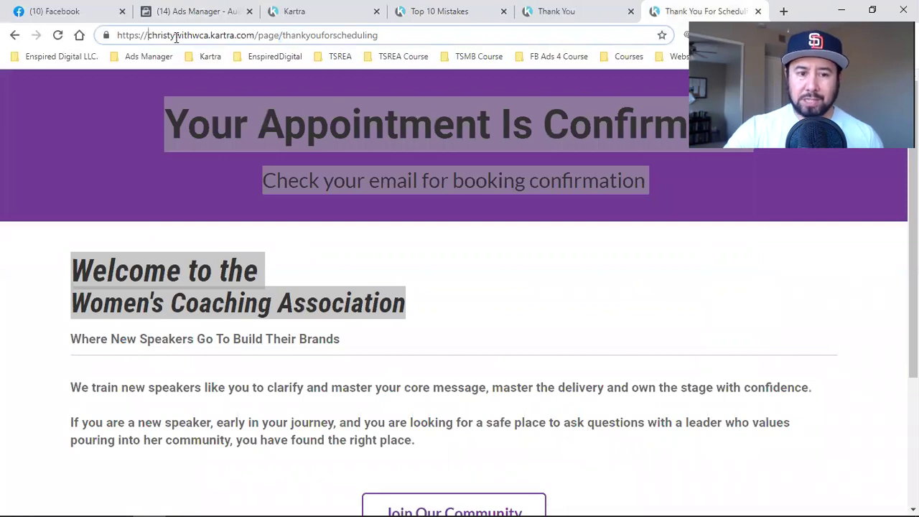
pyautogui.hotkey('shift', 'End')
pyautogui.rightClick(347, 41)
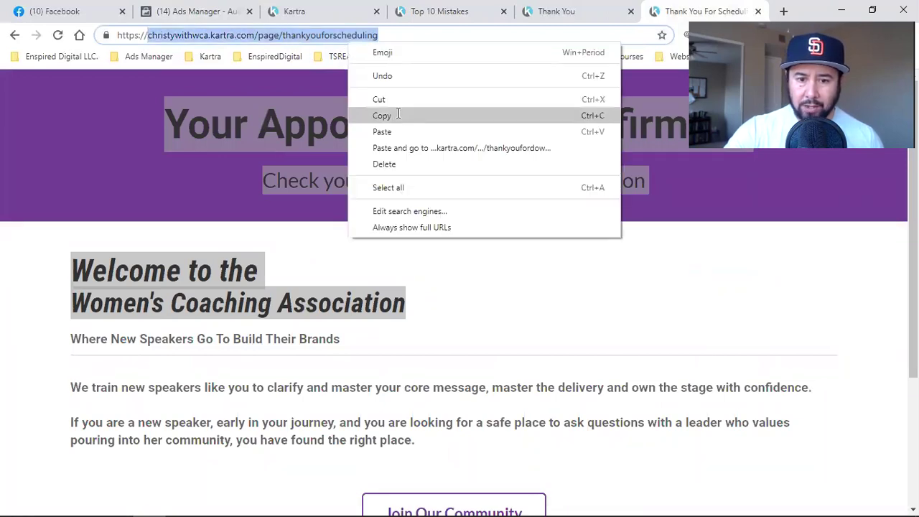
pyautogui.click(398, 115)
pyautogui.click(230, 11)
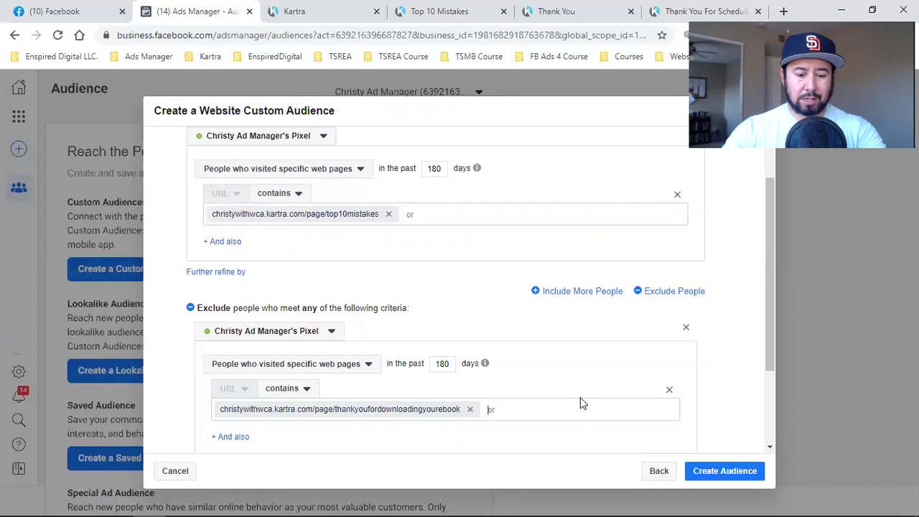
pyautogui.hotkey('ctrl', 'v')
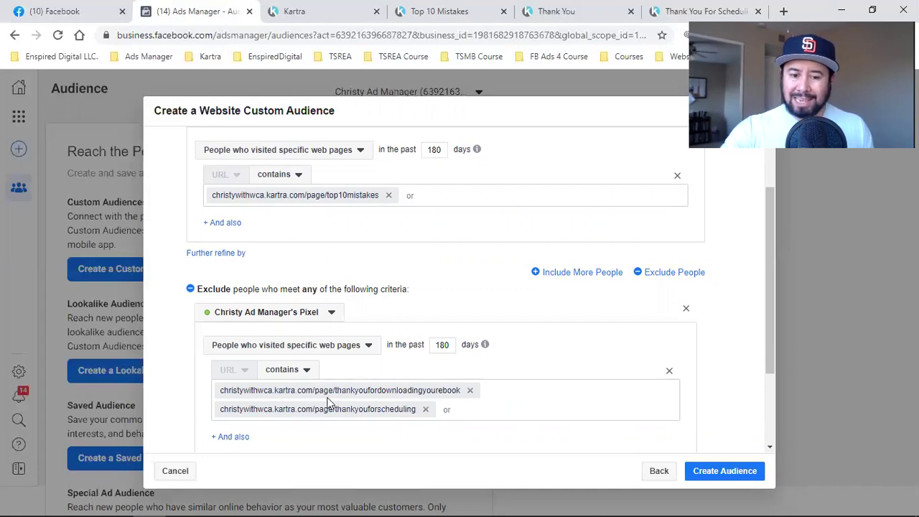
# Step: Review the included and excluded page criteria, then create the website custom audience
pyautogui.scroll(2, 359, 371)
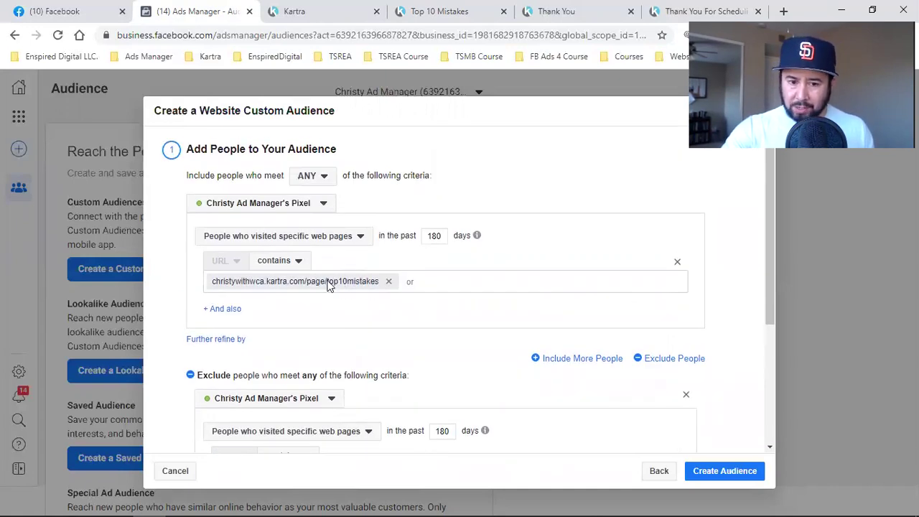
pyautogui.scroll(-3, 462, 280)
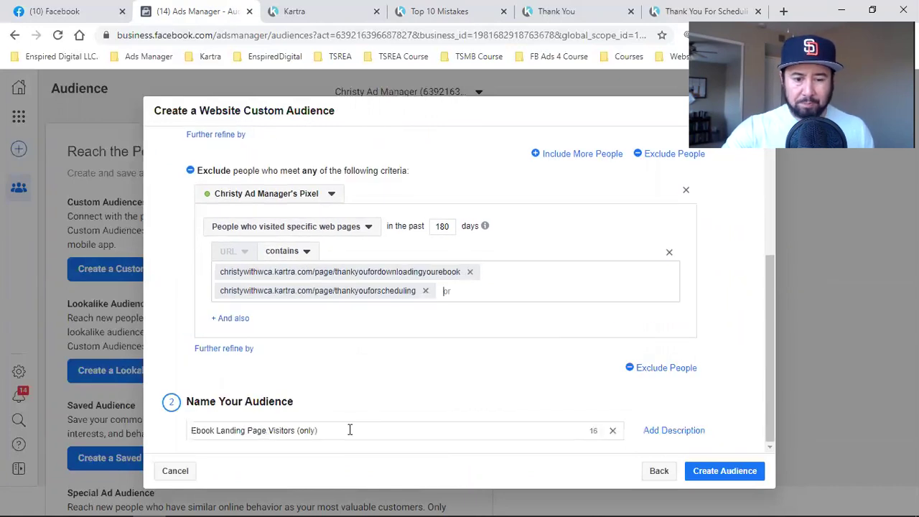
pyautogui.click(715, 472)
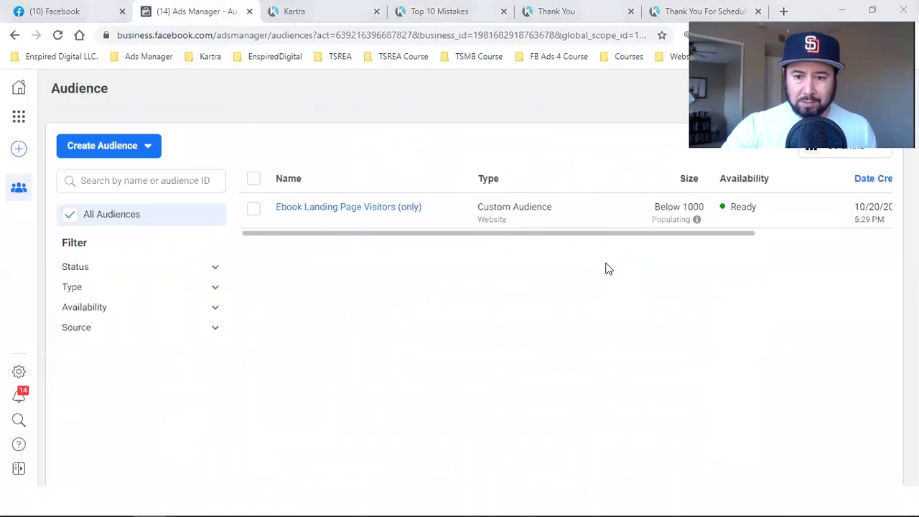
pyautogui.click(550, 10)
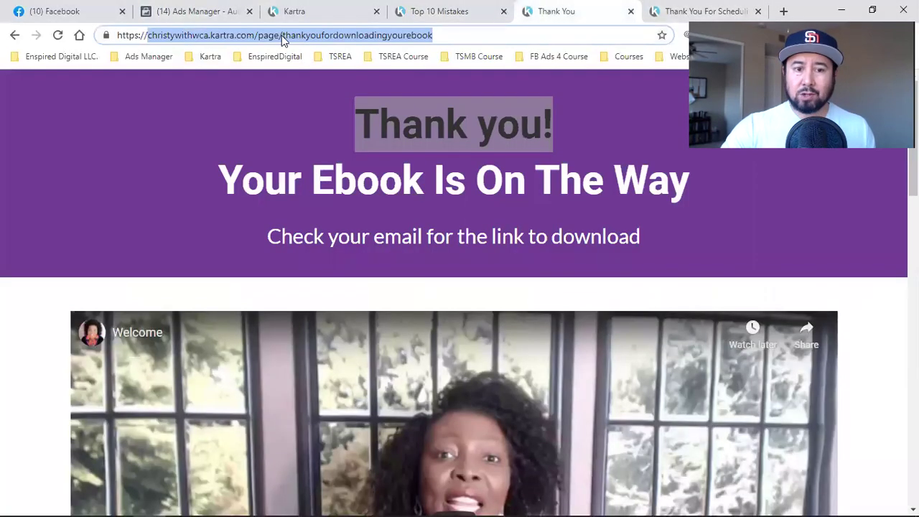
pyautogui.rightClick(186, 40)
pyautogui.click(225, 122)
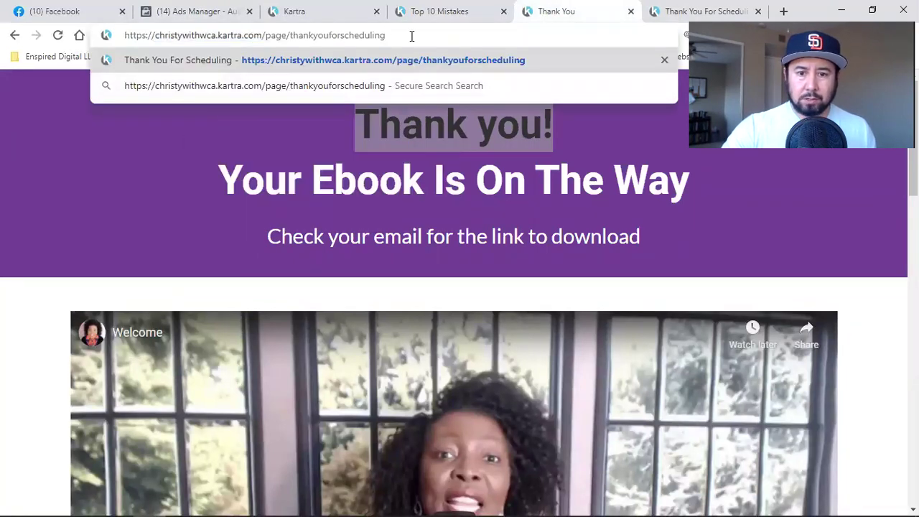
# Step: Close the Thank You page's tab and copy the direct page link of "WCA Top 10 Mistakes TY" from Kartra
pyautogui.click(329, 11)
pyautogui.click(630, 11)
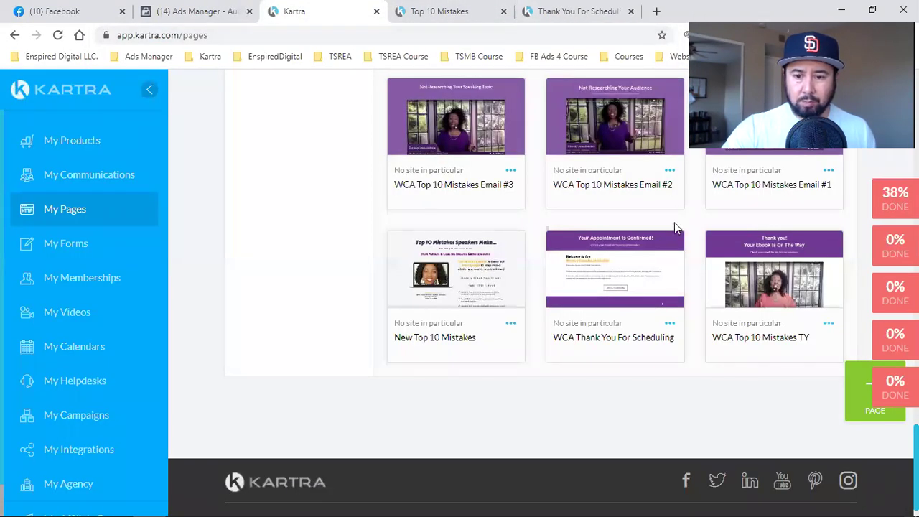
pyautogui.click(829, 323)
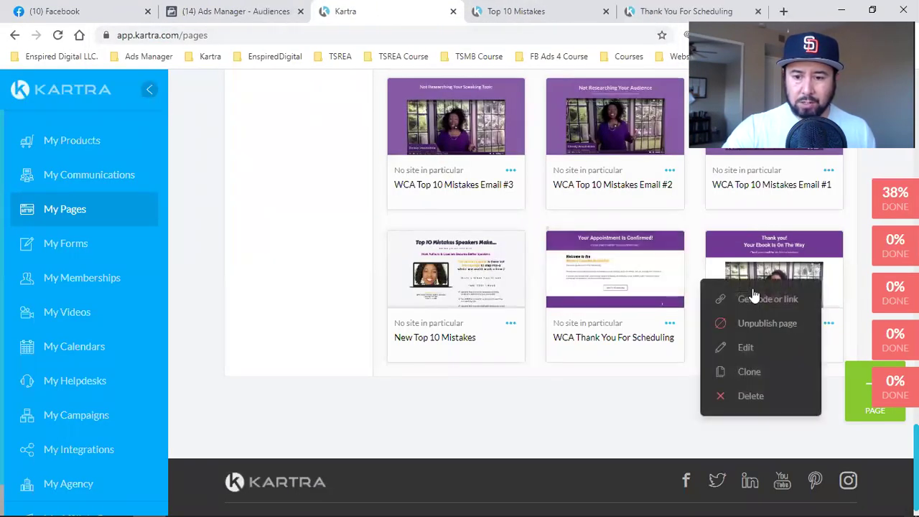
pyautogui.click(752, 298)
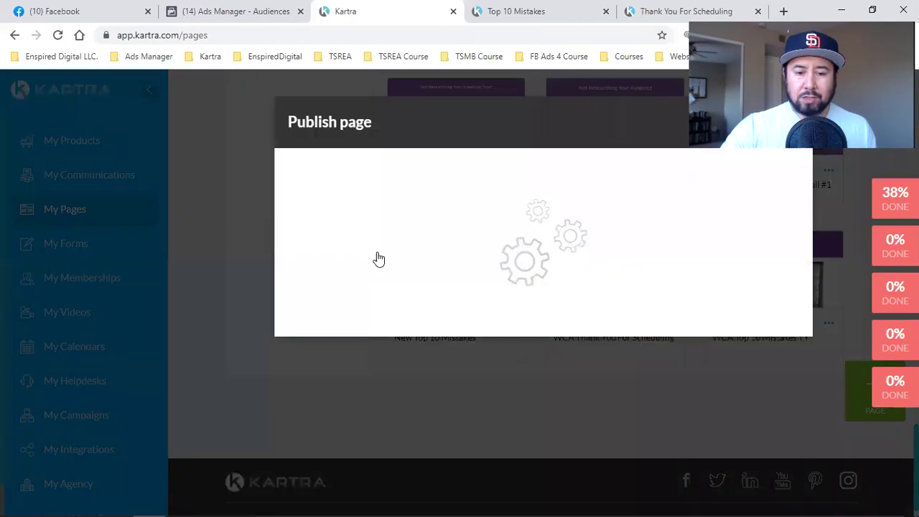
pyautogui.click(380, 263)
pyautogui.click(375, 428)
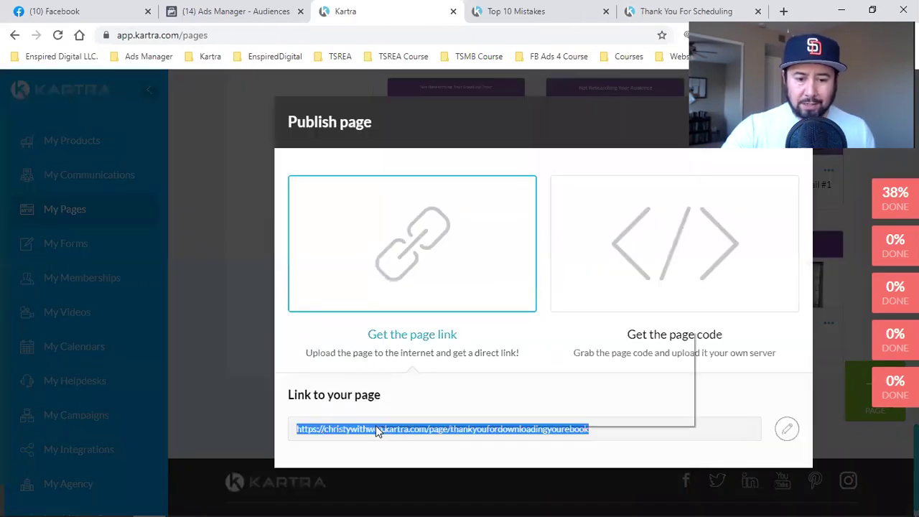
pyautogui.rightClick(376, 428)
pyautogui.click(438, 342)
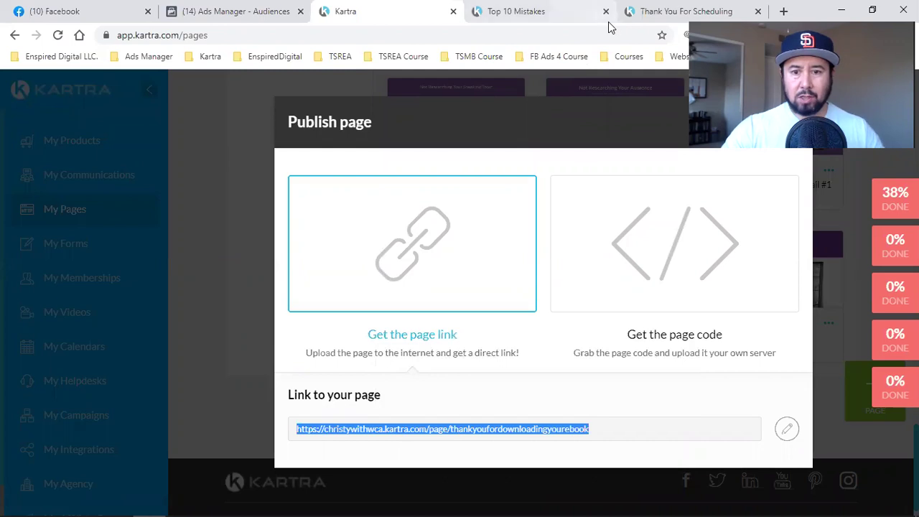
# Step: Open the copied ebook thank-you link in a new browser tab and place it before the Thank You For Scheduling tab
pyautogui.click(784, 12)
pyautogui.hotkey('ctrl', 'v')
pyautogui.press('Return')
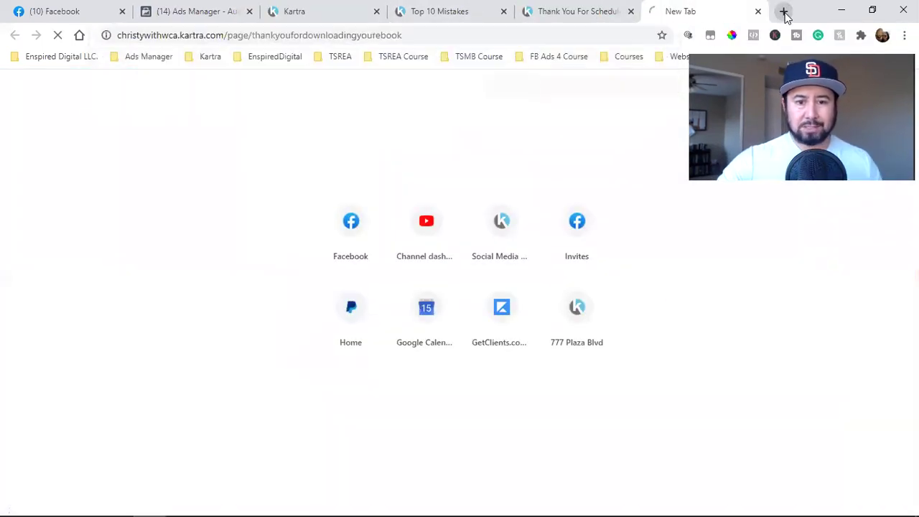
pyautogui.moveTo(754, 19); pyautogui.dragTo(570, 16)
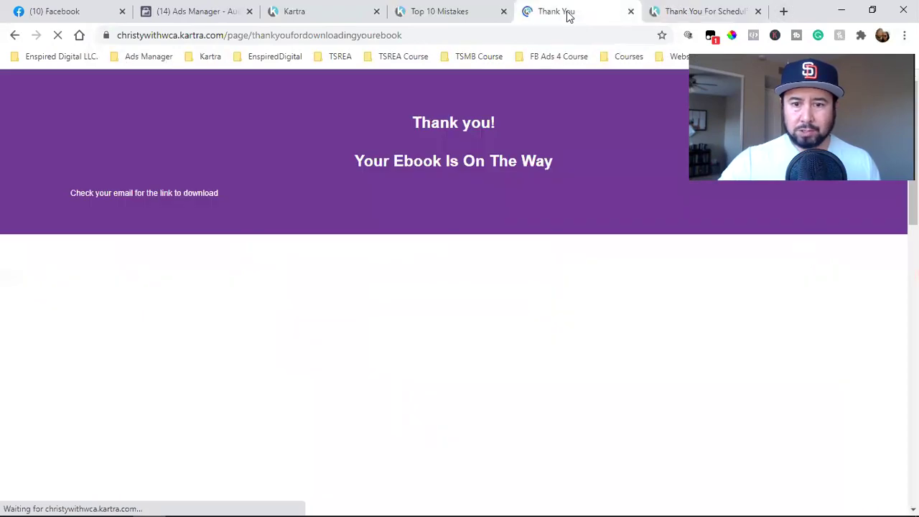
# Step: Look over the Top 10 Mistakes landing page and open its ebook download form
pyautogui.click(445, 13)
pyautogui.scroll(6, 478, 240)
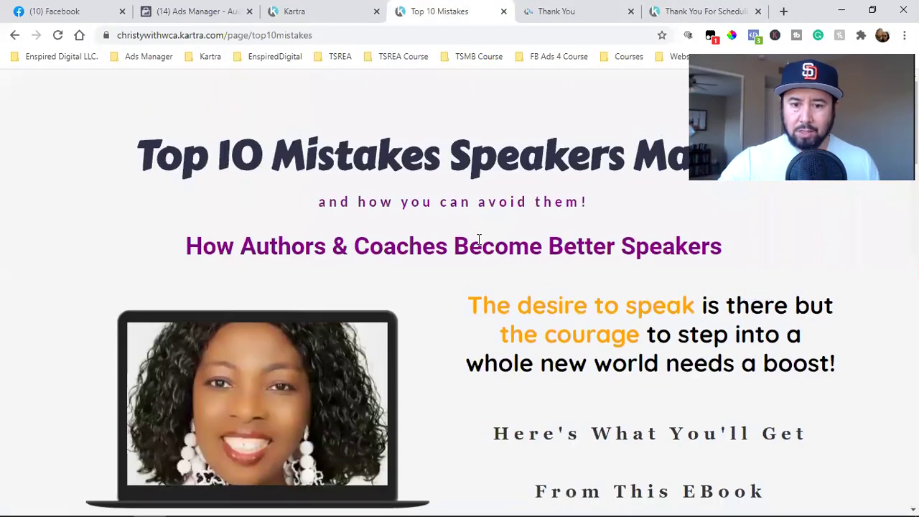
pyautogui.scroll(-6, 479, 240)
pyautogui.click(727, 314)
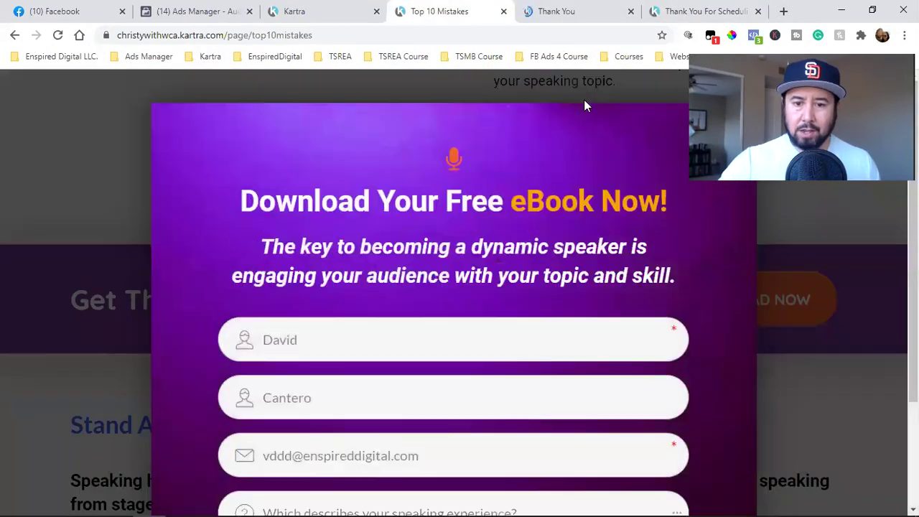
pyautogui.click(542, 7)
pyautogui.doubleClick(191, 35)
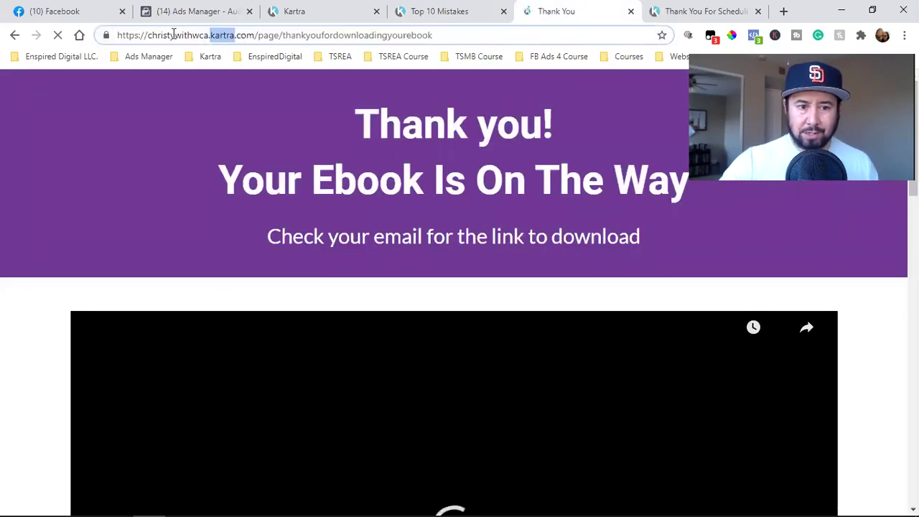
pyautogui.moveTo(173, 35); pyautogui.dragTo(530, 33)
pyautogui.rightClick(373, 42)
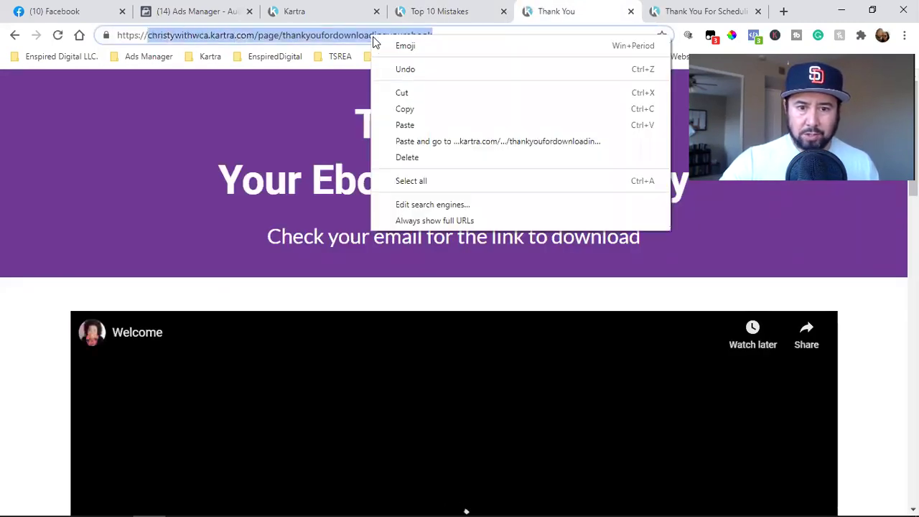
pyautogui.click(405, 109)
# Step: Pause the Welcome video playing on the ebook Thank You page
pyautogui.hotkey('ctrl', '2')
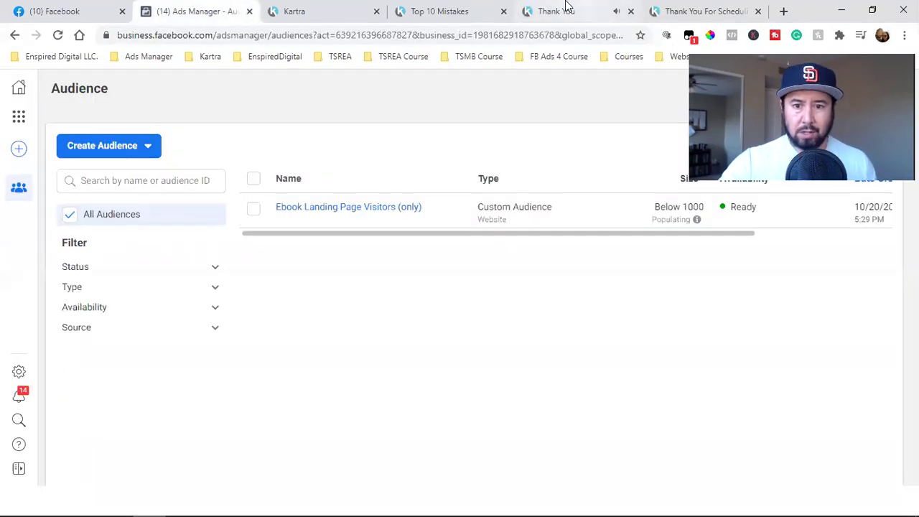
pyautogui.click(567, 11)
pyautogui.scroll(-5, 279, 417)
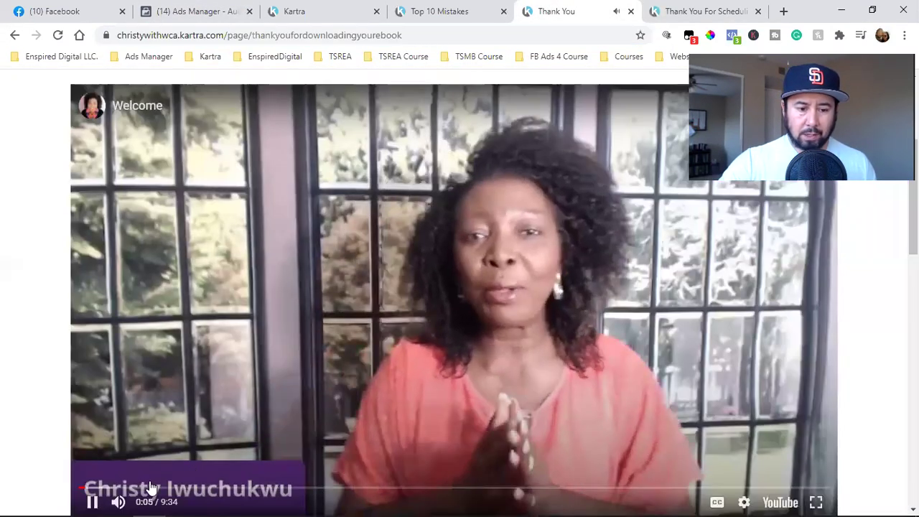
pyautogui.click(91, 502)
# Step: In Ads Manager, start a website custom audience of people who visited URLs containing the copied ebook Thank You address in the past 180 days
pyautogui.click(170, 8)
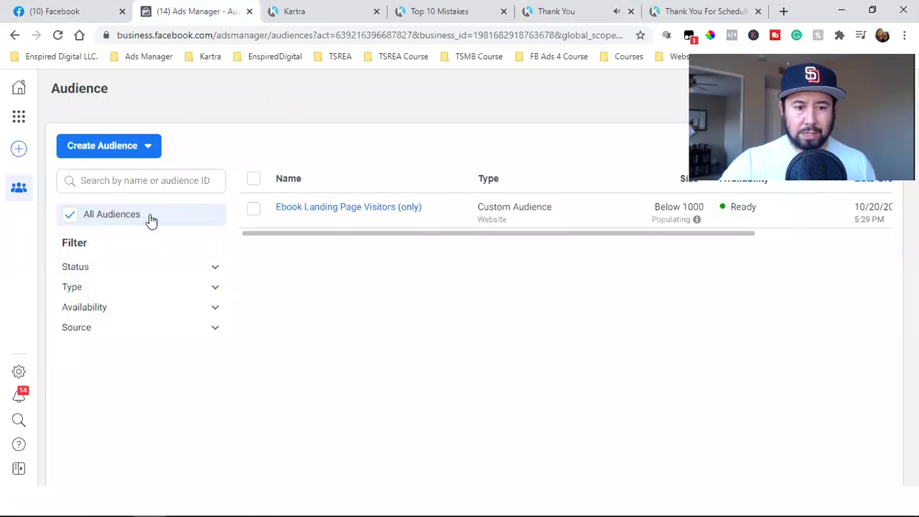
pyautogui.click(118, 153)
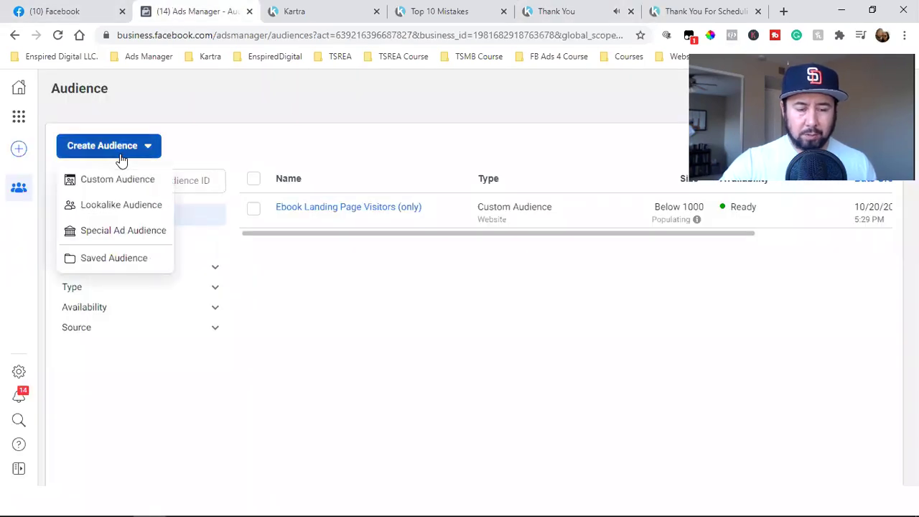
pyautogui.click(167, 189)
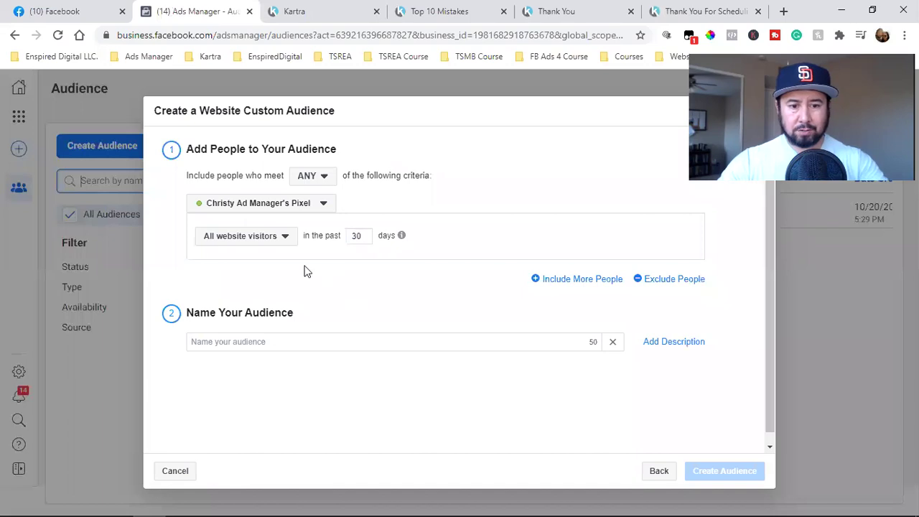
pyautogui.click(252, 241)
pyautogui.click(285, 305)
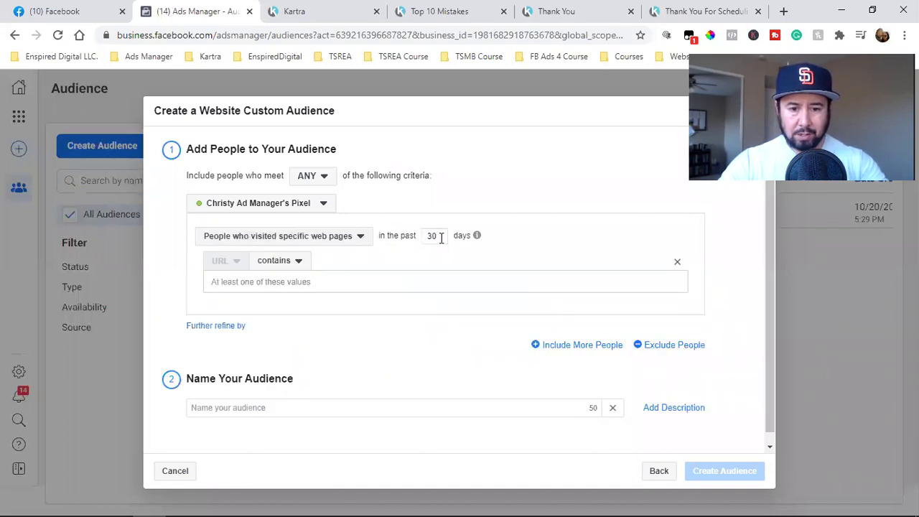
pyautogui.click(344, 282)
pyautogui.hotkey('ctrl', 'v')
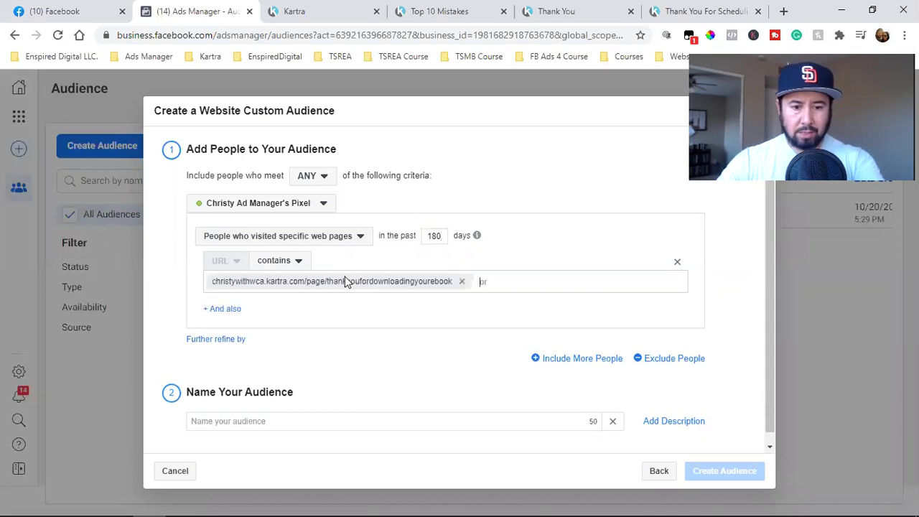
# Step: Name the audience Ebook Leads, create it, and return to the audience list
pyautogui.click(242, 420)
pyautogui.write('Ebook Leads')
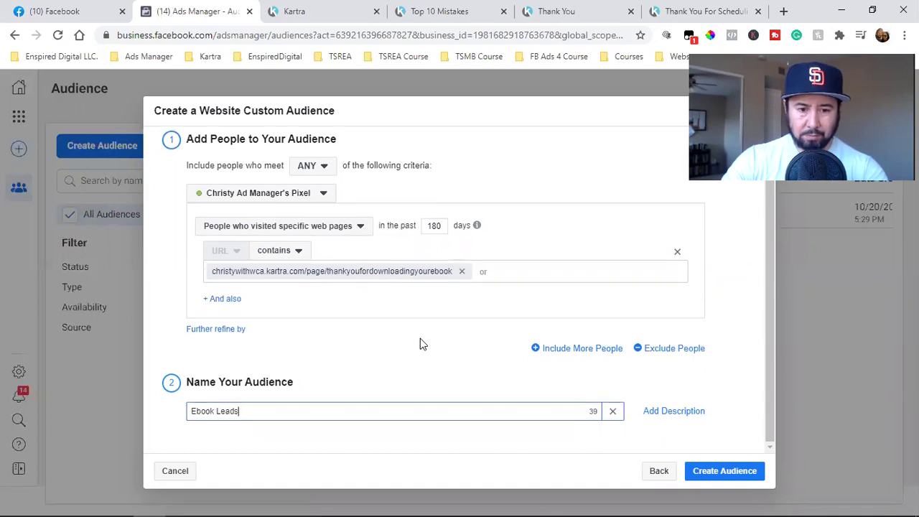
pyautogui.click(722, 472)
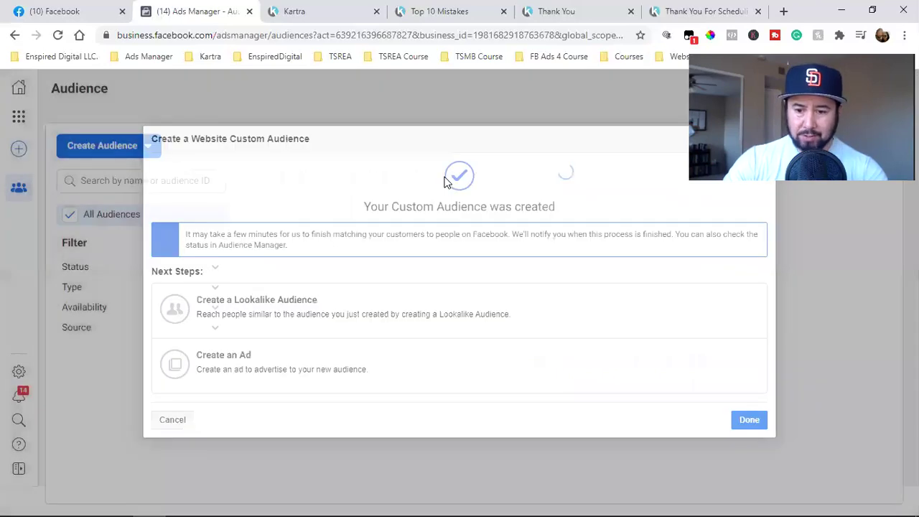
pyautogui.click(747, 422)
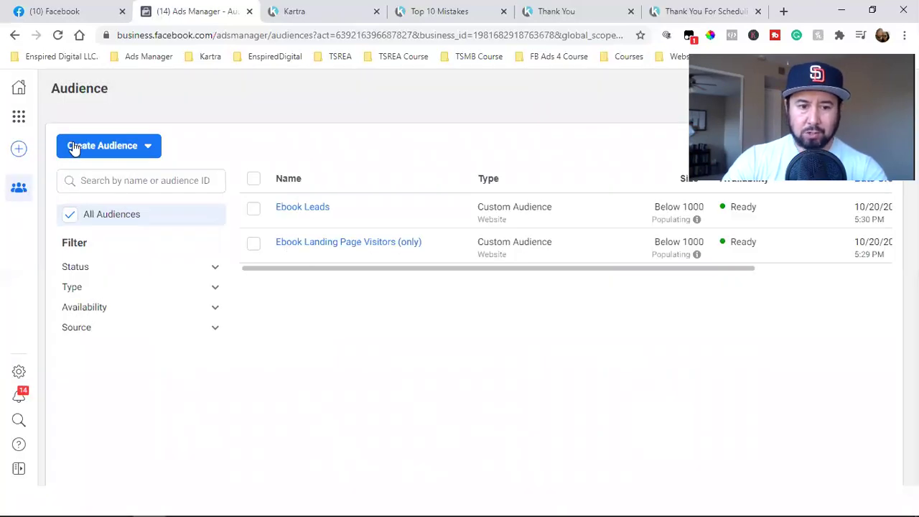
pyautogui.click(92, 152)
pyautogui.click(117, 181)
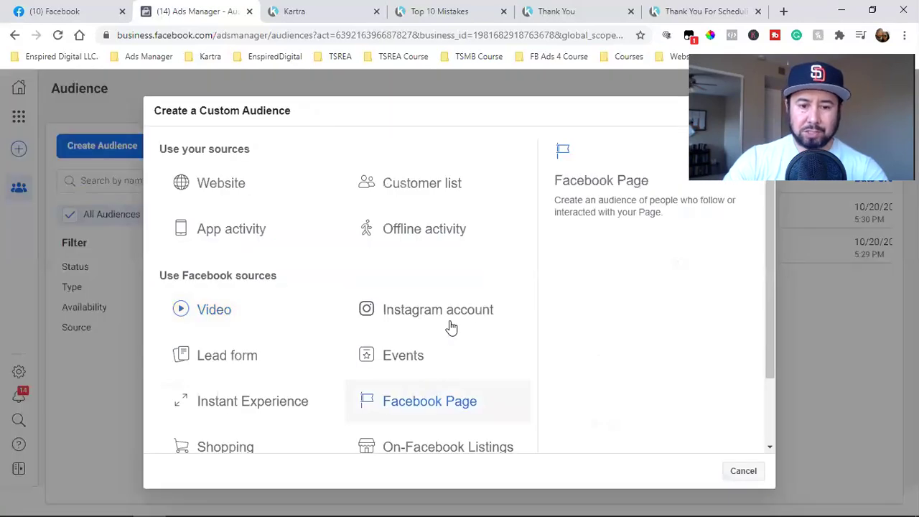
pyautogui.click(237, 180)
pyautogui.click(702, 7)
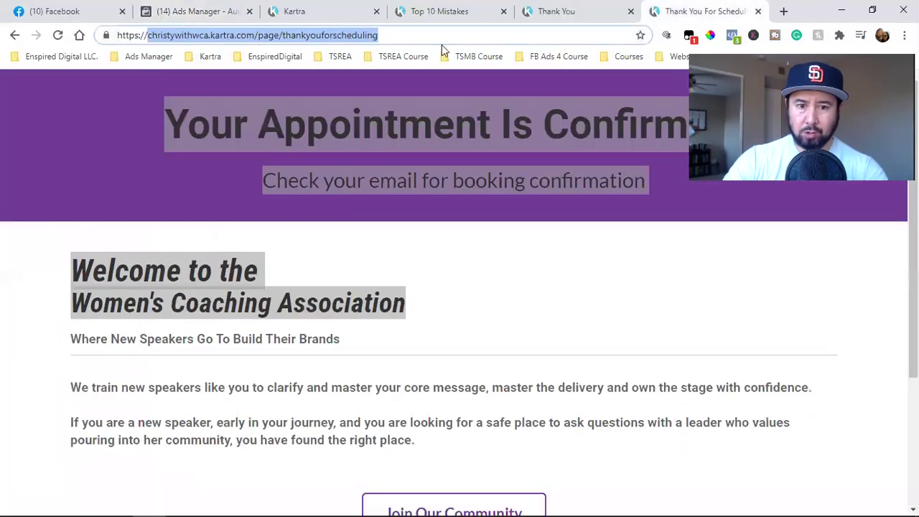
pyautogui.rightClick(197, 41)
pyautogui.click(257, 112)
pyautogui.click(189, 8)
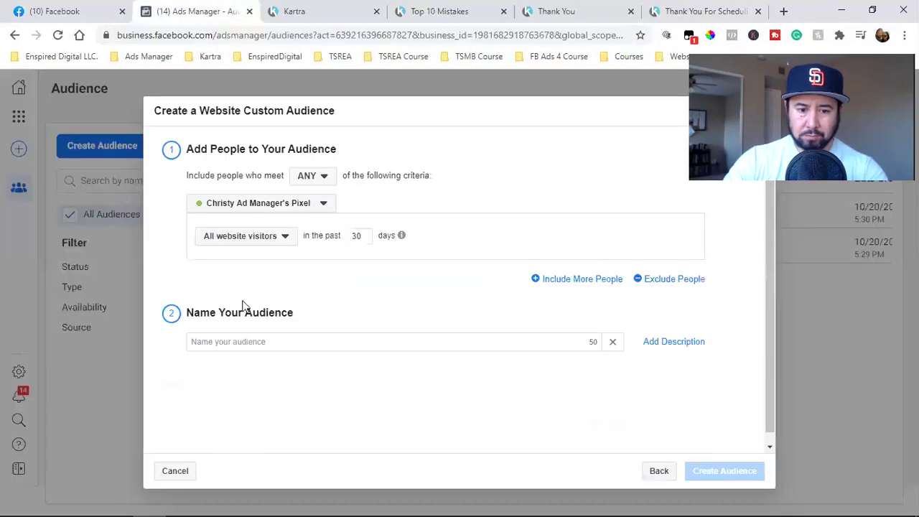
# Step: Include people who visited specific web pages containing the copied scheduling thank-you address in the past 180 days
pyautogui.click(248, 237)
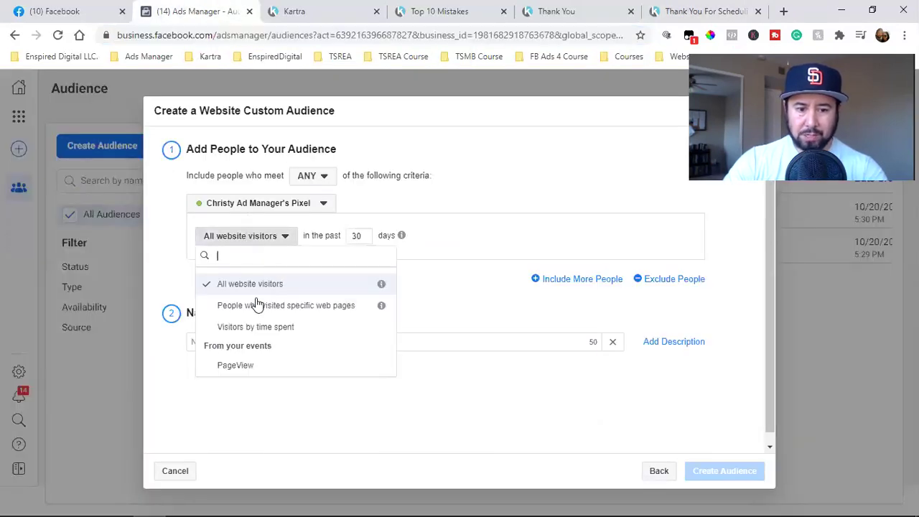
pyautogui.click(247, 308)
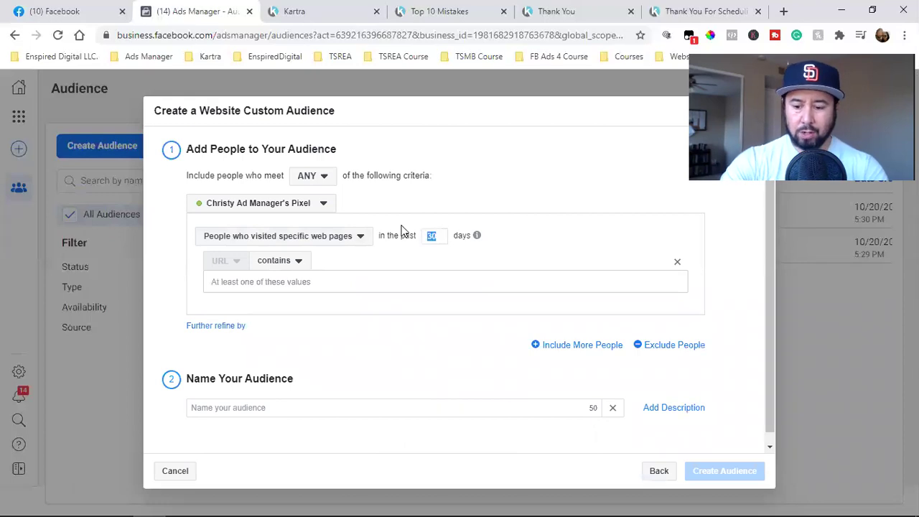
pyautogui.click(361, 284)
pyautogui.hotkey('ctrl', 'v')
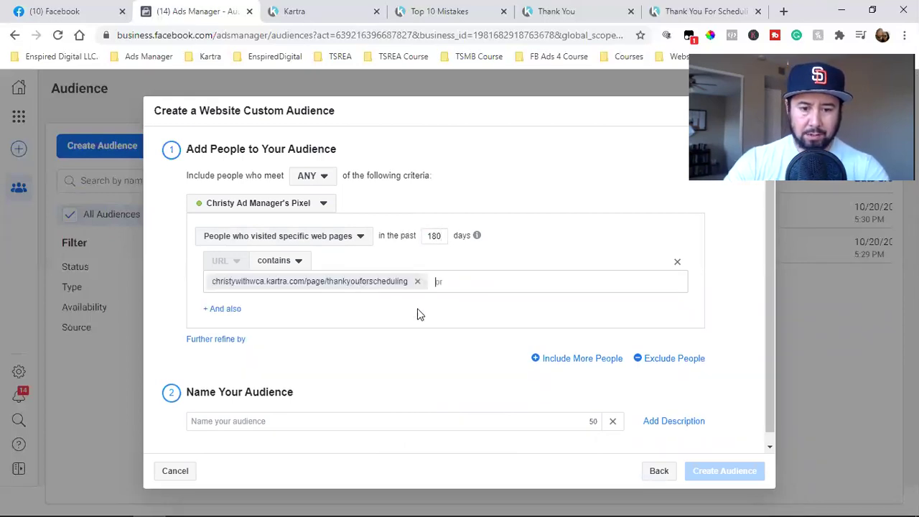
pyautogui.click(253, 422)
pyautogui.write('E')
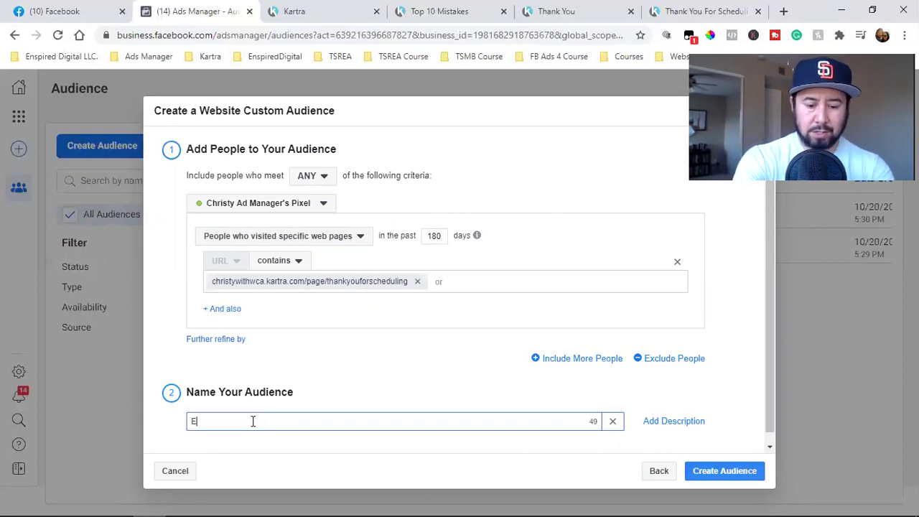
pyautogui.write('book')
pyautogui.press('BackSpace')
pyautogui.press('BackSpace')
pyautogui.press('BackSpace')
pyautogui.press('BackSpace')
pyautogui.press('BackSpace')
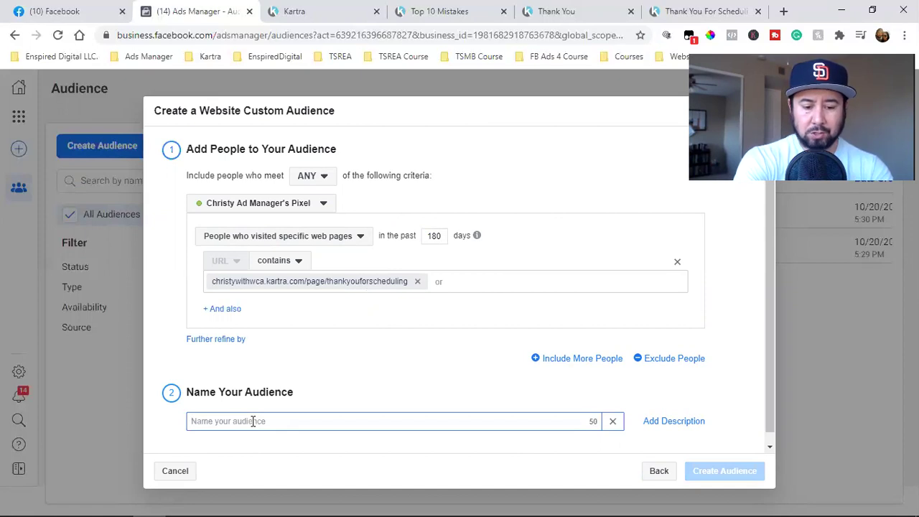
# Step: Name the audience Scheduled Appointments, create it, and return to the audience list
pyautogui.write('Scheduled Appointments')
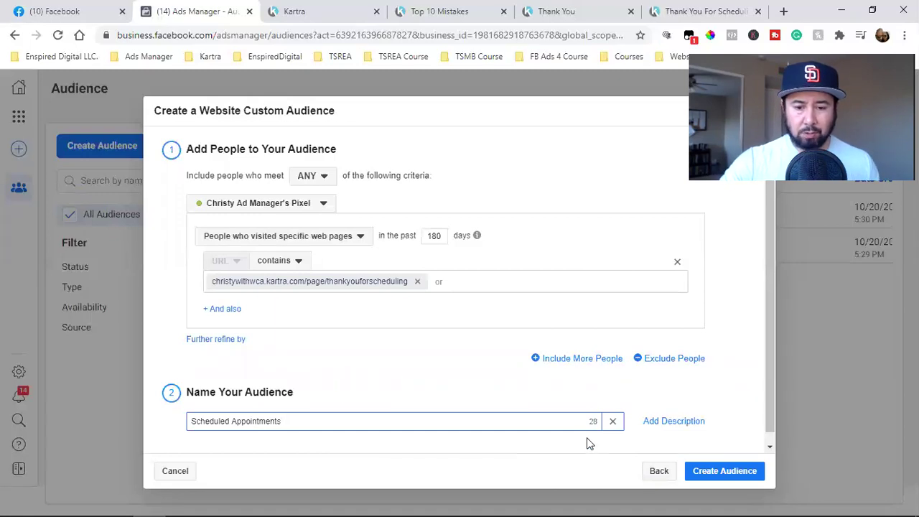
pyautogui.press('Return')
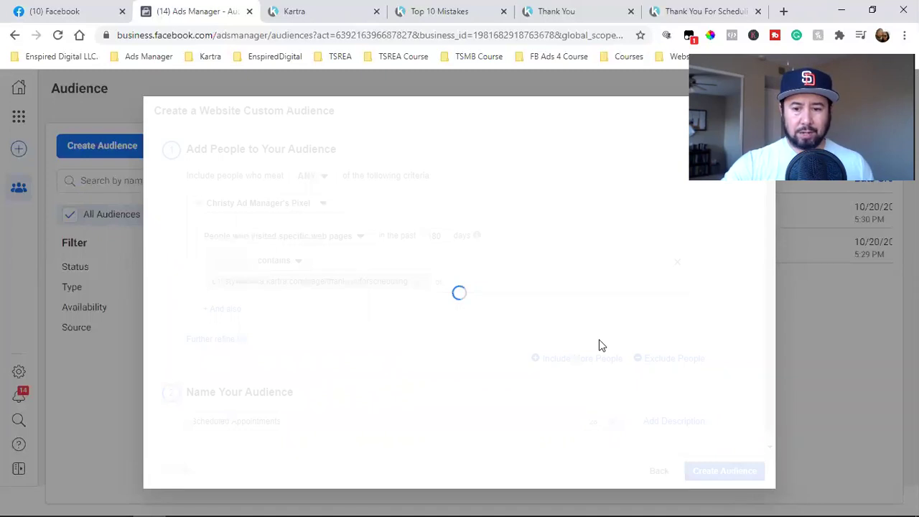
pyautogui.press('Escape')
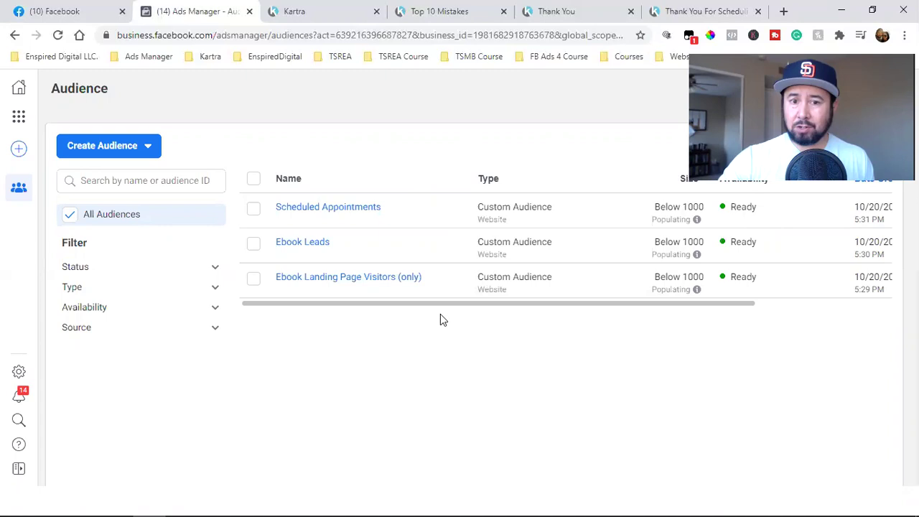
# Step: Check with Facebook Pixel Helper which pixel events fire on the Top 10 Mistakes, ebook Thank You and Thank You For Scheduling pages
pyautogui.click(440, 11)
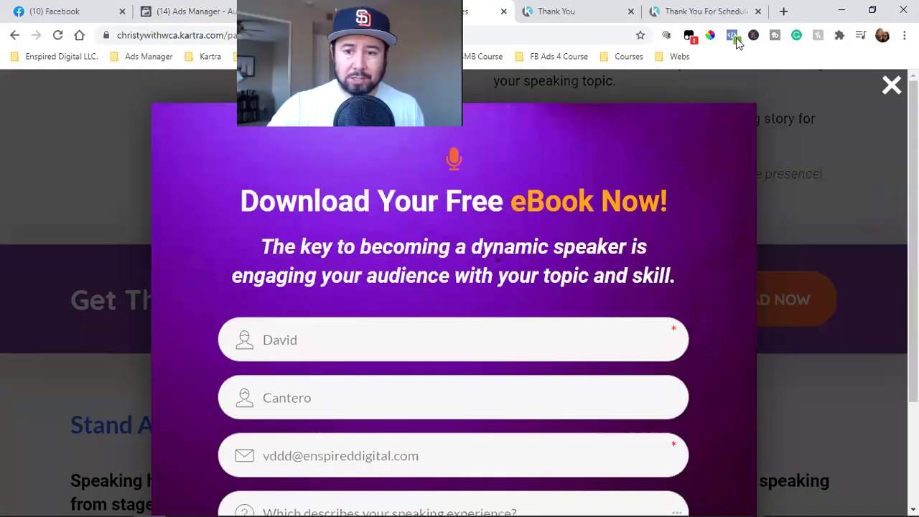
pyautogui.click(733, 37)
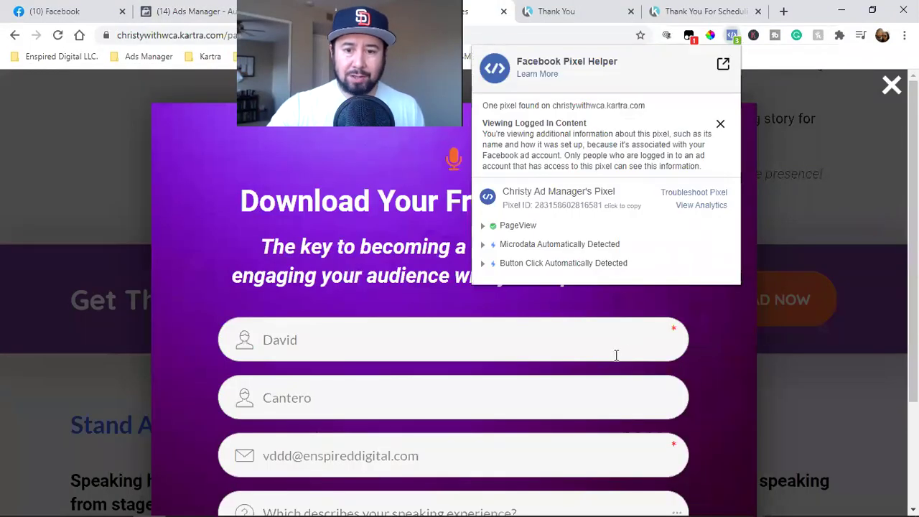
pyautogui.click(560, 11)
pyautogui.click(733, 37)
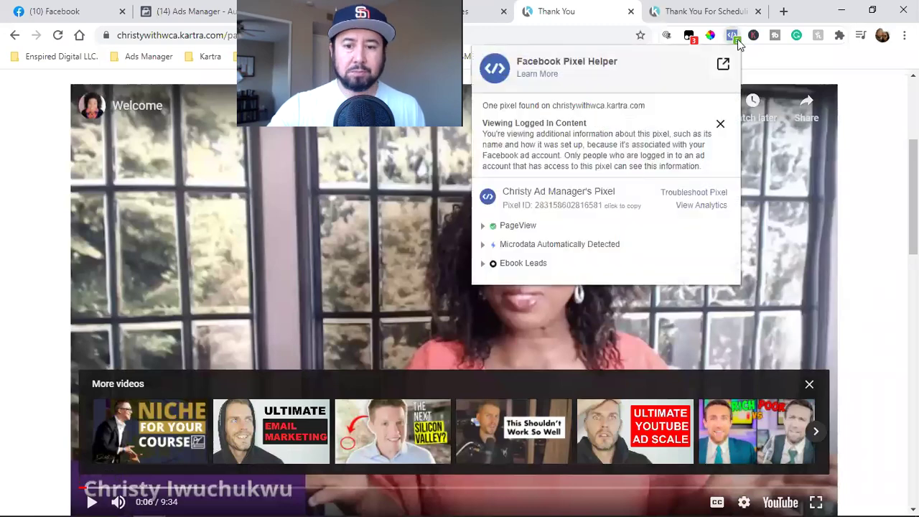
pyautogui.click(682, 9)
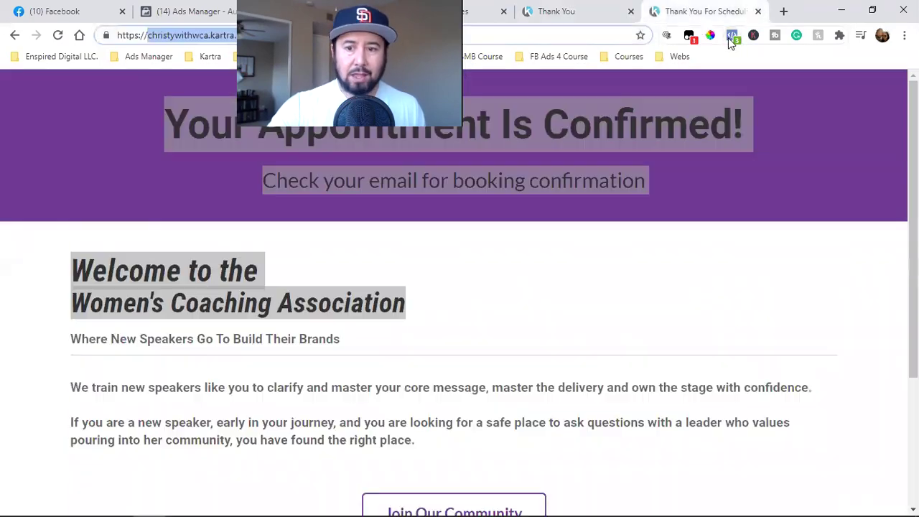
pyautogui.click(733, 36)
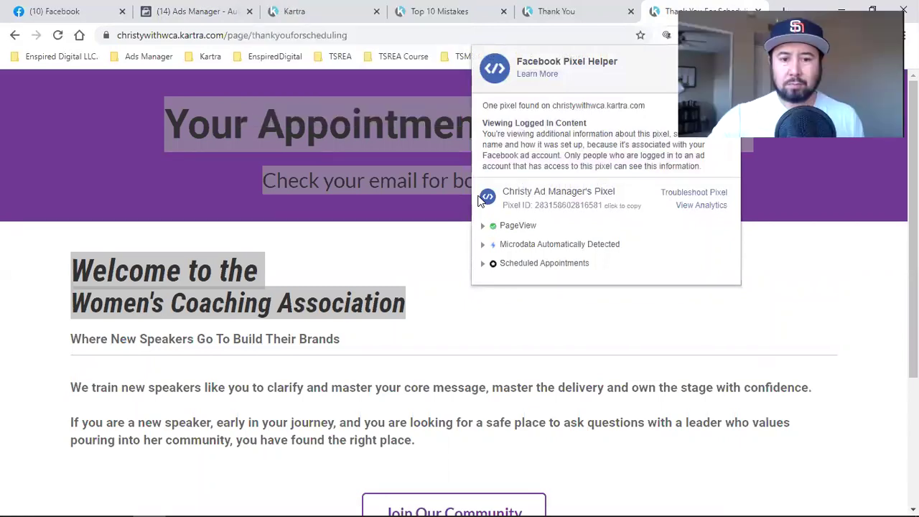
# Step: Back in Ads Manager, start a video custom audience of people who have watched at 25% of the video
pyautogui.click(208, 11)
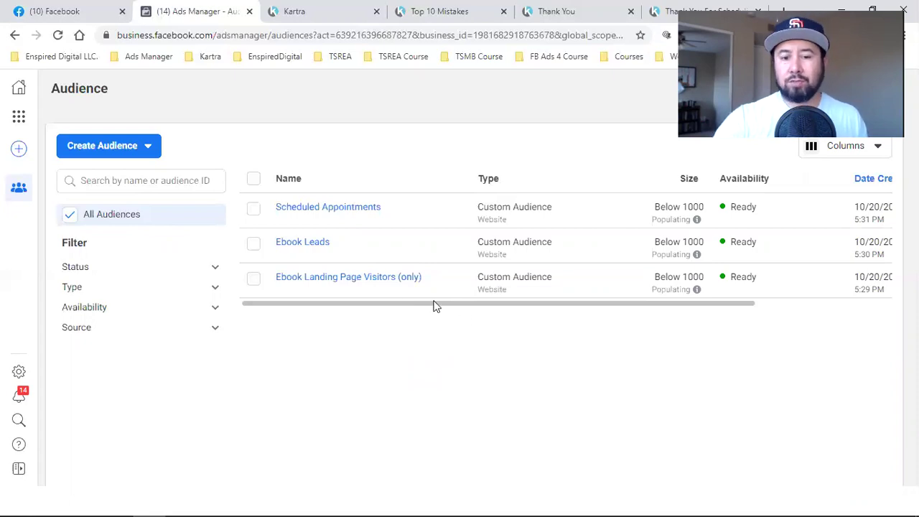
pyautogui.moveTo(372, 282)
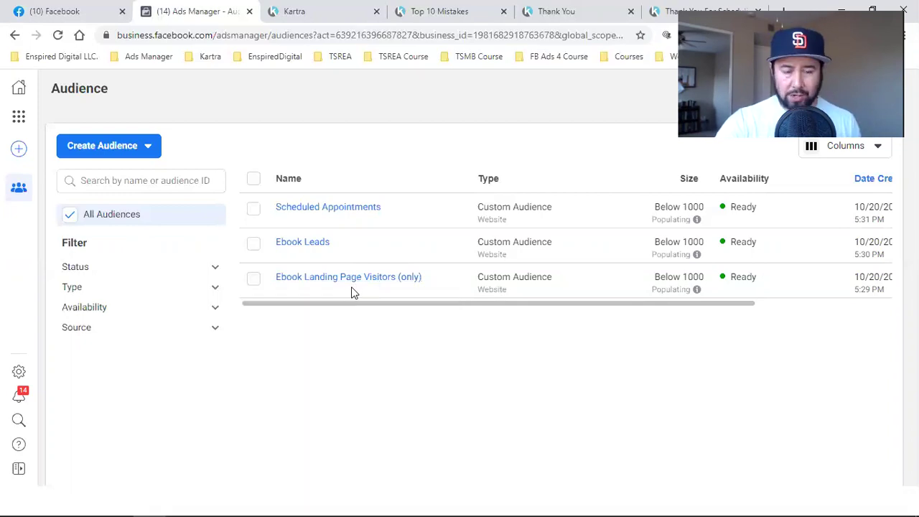
pyautogui.click(122, 147)
pyautogui.click(117, 181)
pyautogui.click(205, 305)
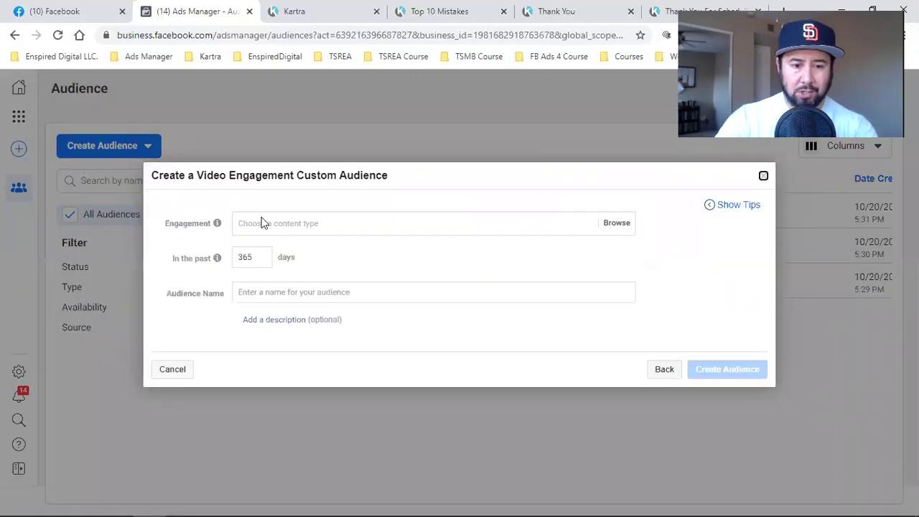
pyautogui.click(261, 223)
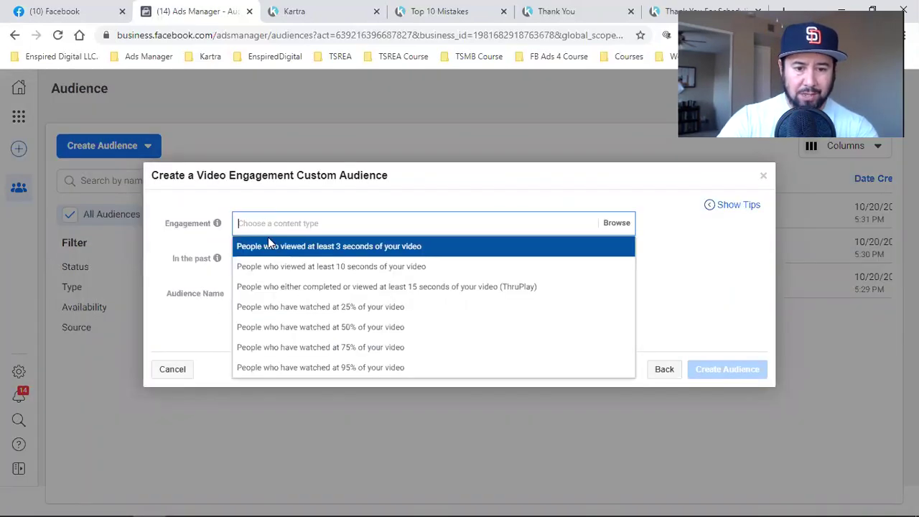
pyautogui.click(345, 308)
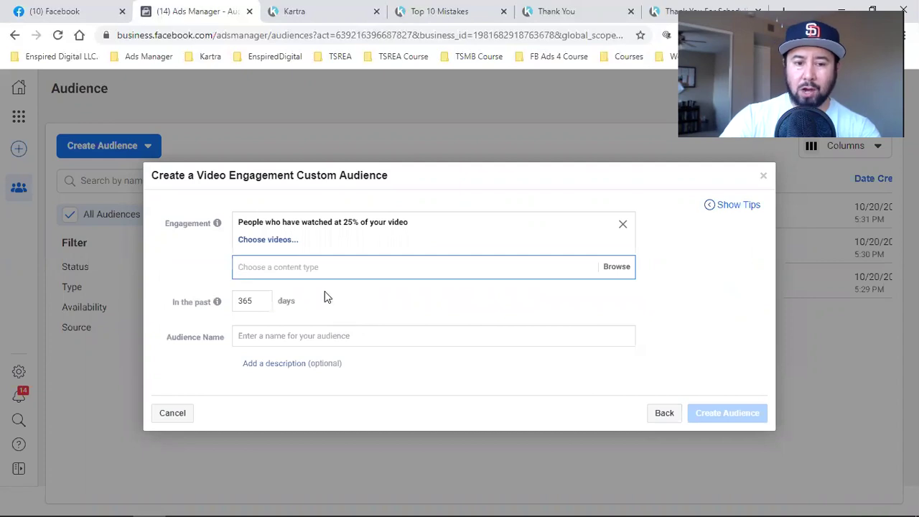
# Step: From the client's own-name Facebook page, choose the Sep 17, 2020 video "Want to know the secret to creating a stellar presentation" for the audience
pyautogui.click(280, 241)
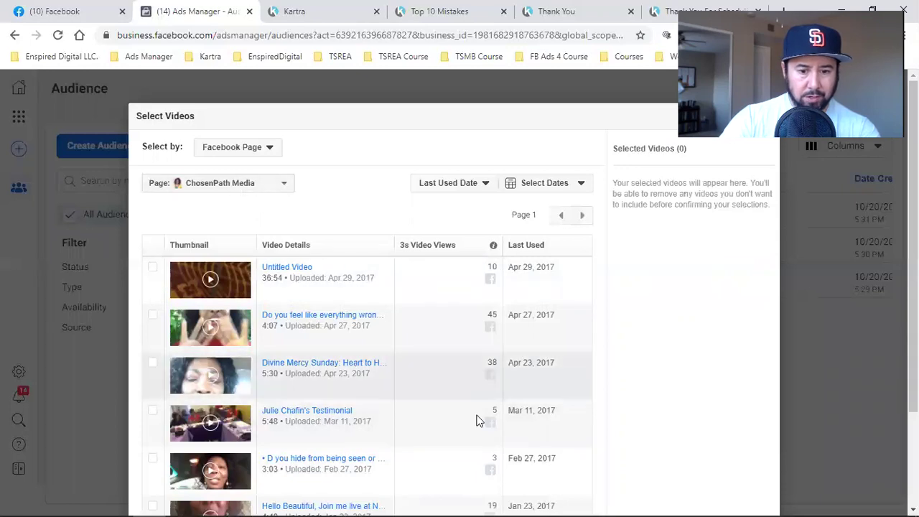
pyautogui.click(231, 183)
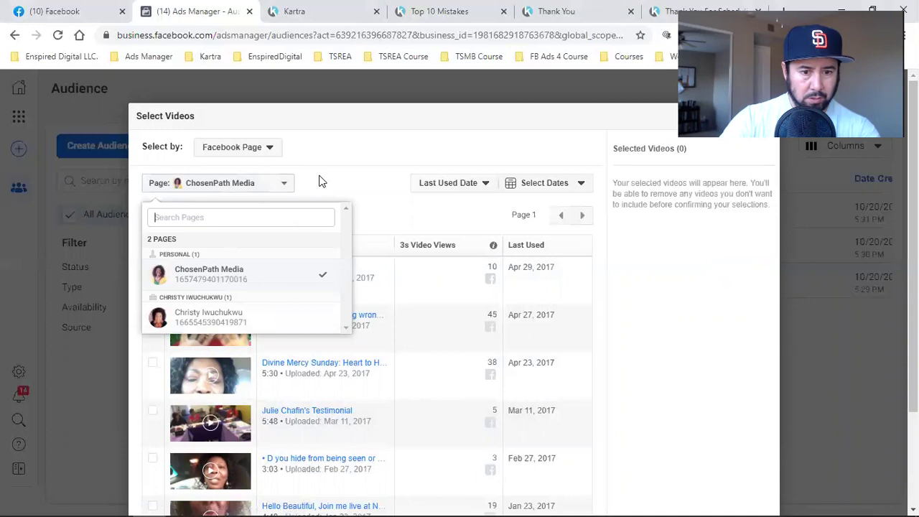
pyautogui.click(219, 320)
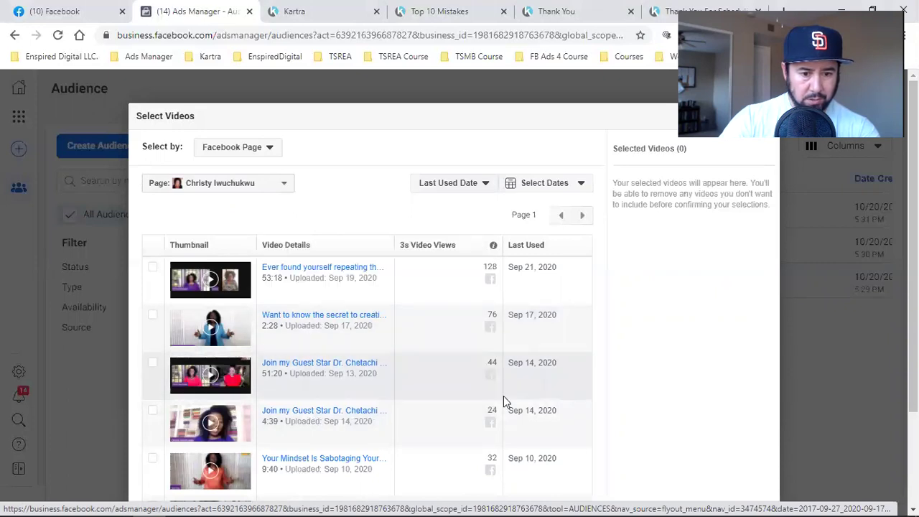
pyautogui.scroll(-2, 504, 396)
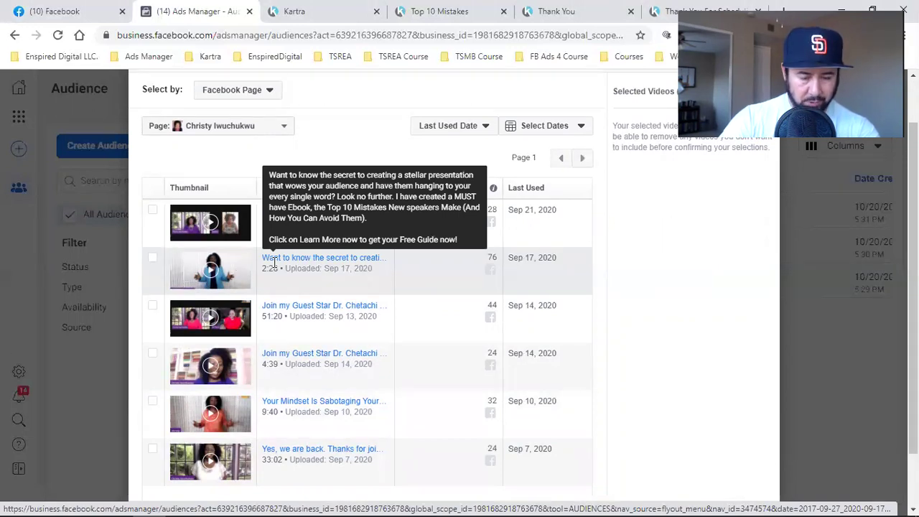
pyautogui.click(152, 257)
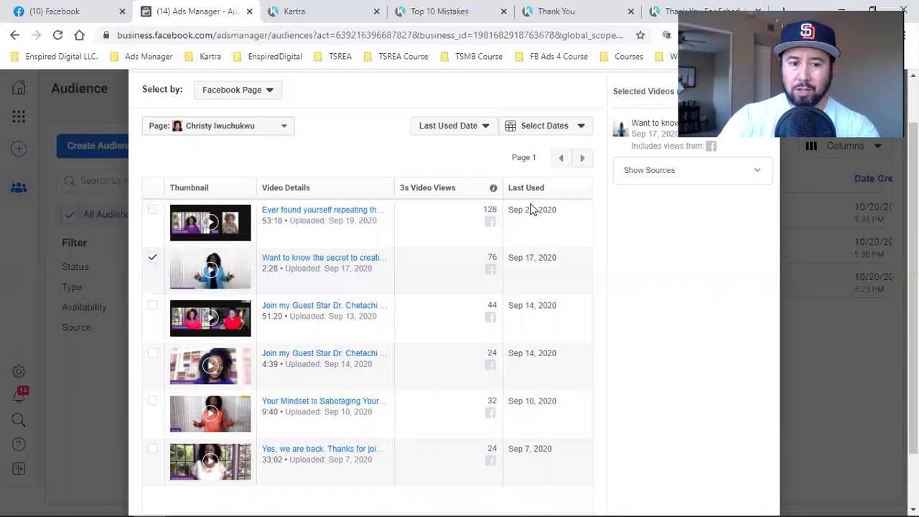
pyautogui.scroll(-1, 531, 209)
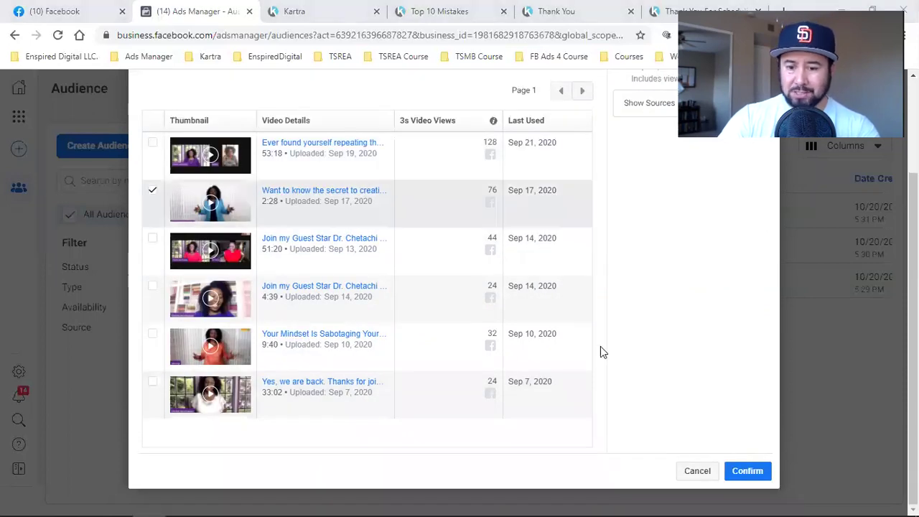
pyautogui.click(740, 467)
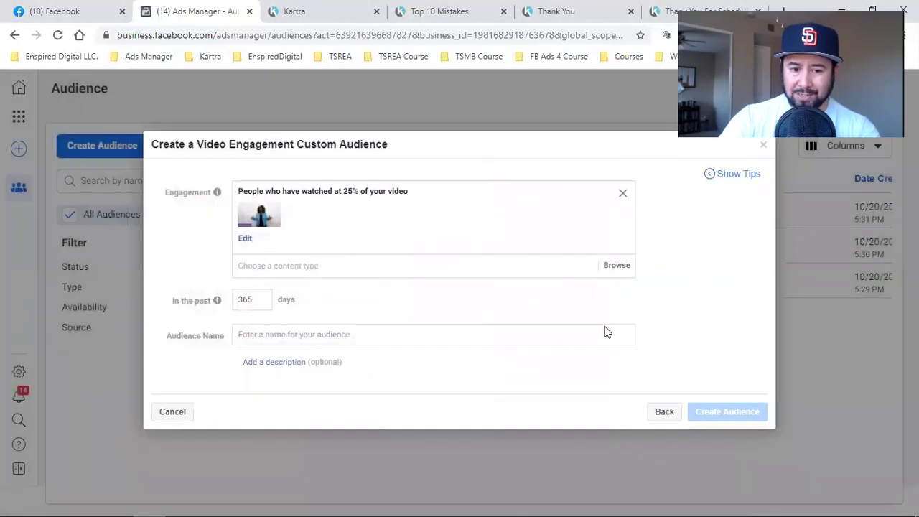
# Step: Name the video engagement audience "Watched 25% of 1st Video (Ebook)"
pyautogui.click(292, 327)
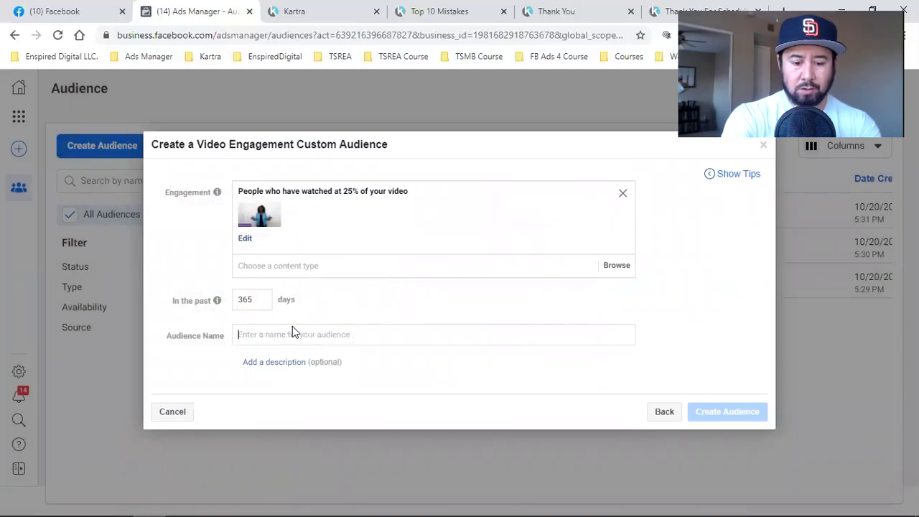
pyautogui.write('25%')
pyautogui.press('BackSpace')
pyautogui.write('%')
pyautogui.press('Home')
pyautogui.write('Watched 25%')
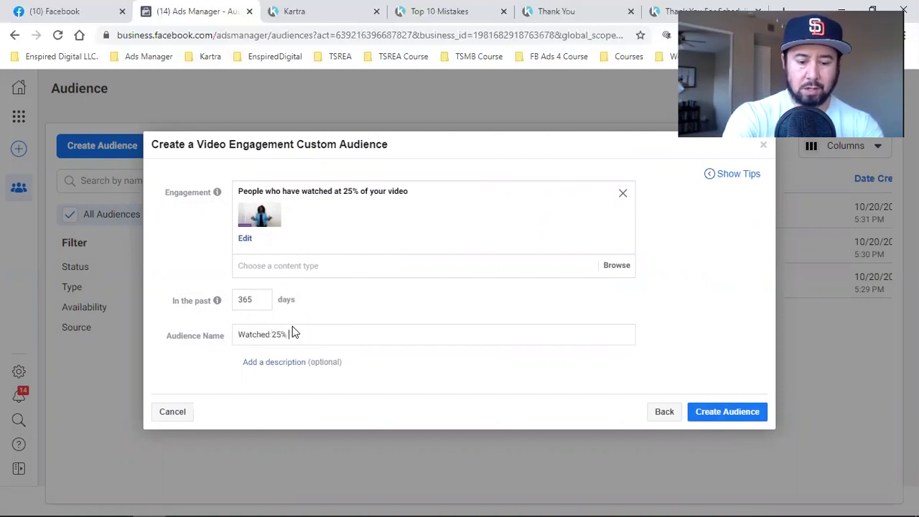
pyautogui.write(' of 1st Videos')
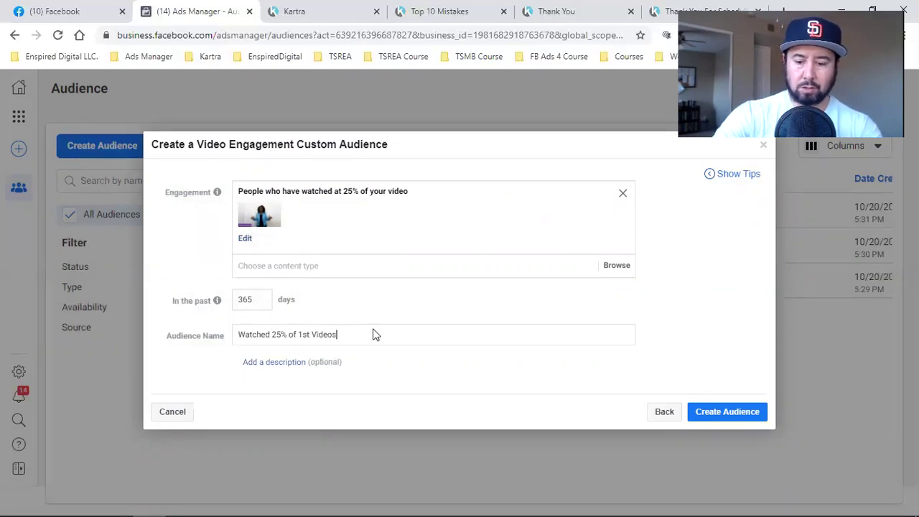
pyautogui.press('BackSpace')
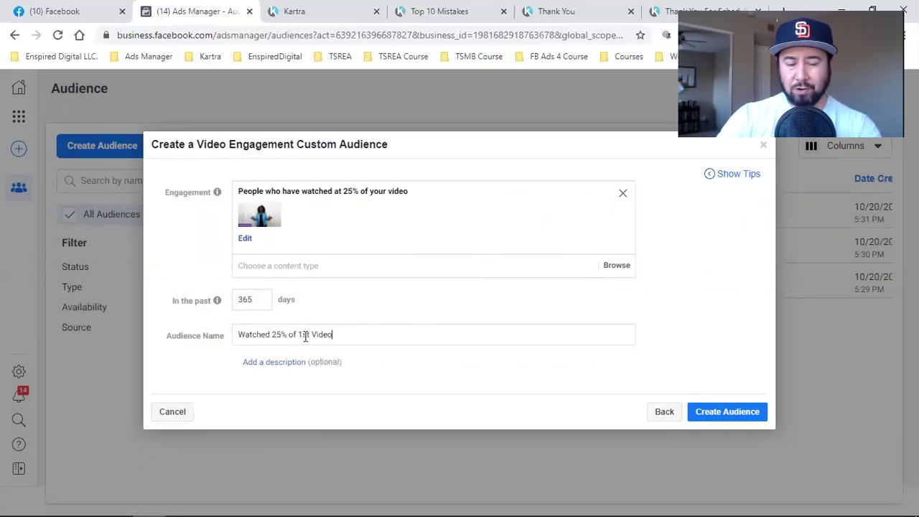
pyautogui.write('(Ebook)')
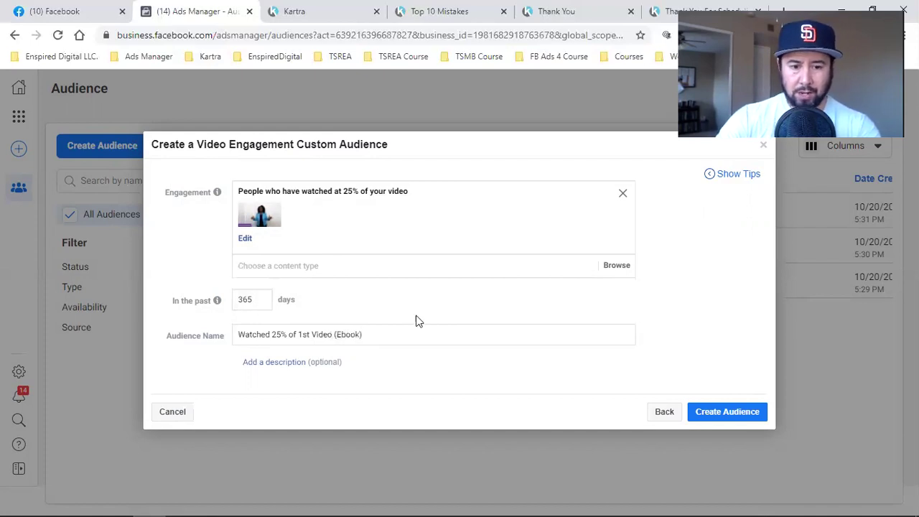
# Step: Create the video engagement audience and return to the audience list without making an ad or expanding the audience
pyautogui.click(727, 413)
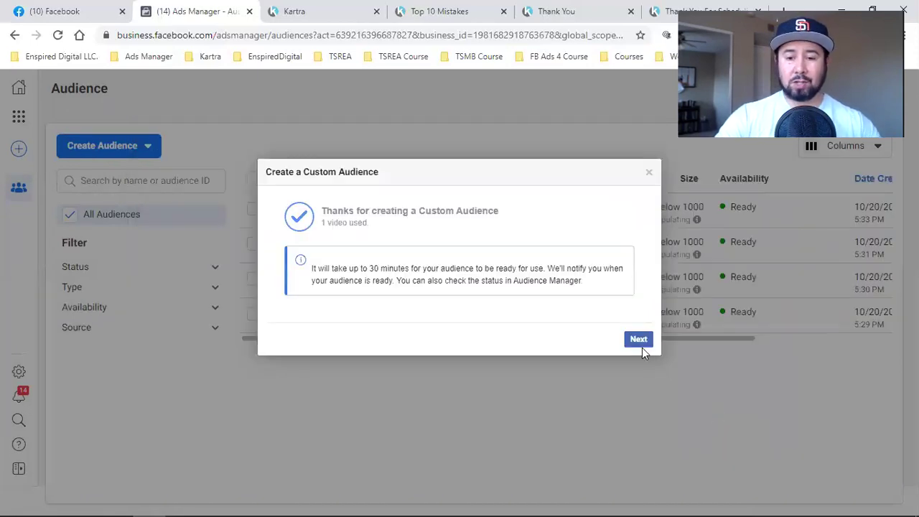
pyautogui.click(639, 340)
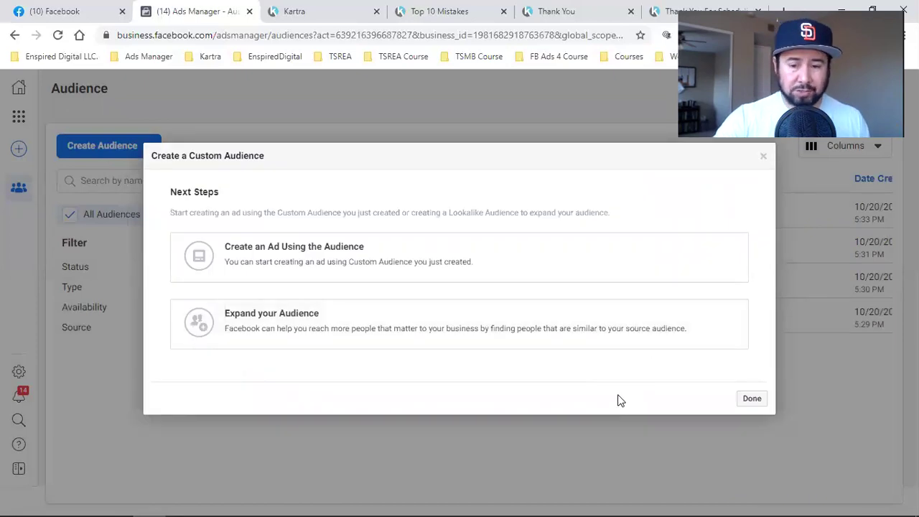
pyautogui.click(756, 399)
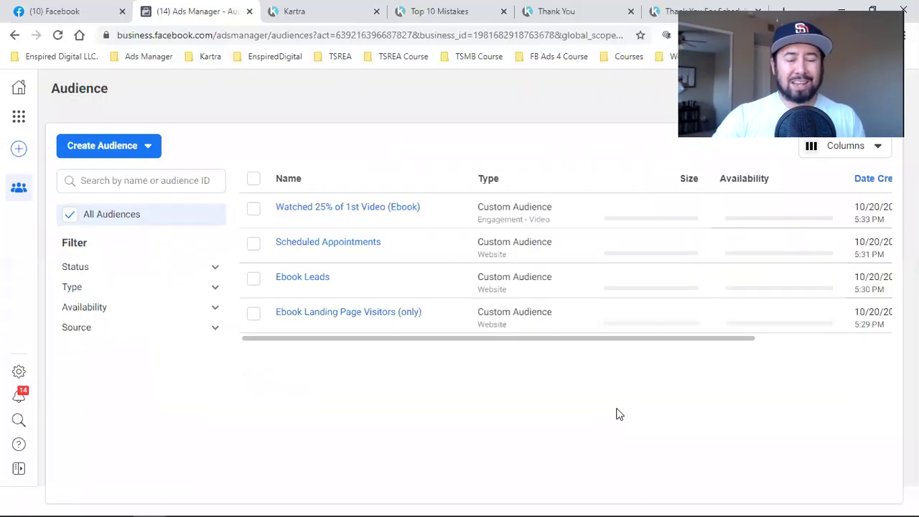